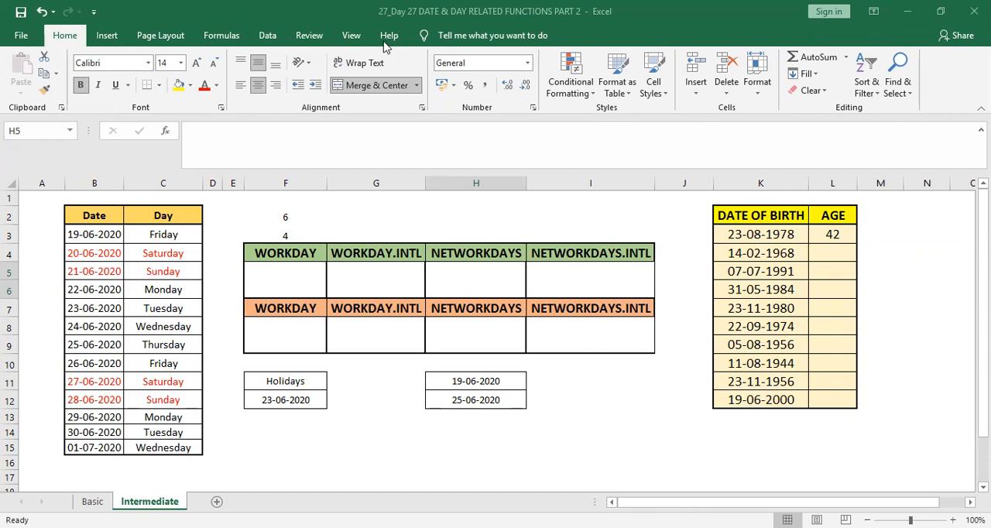
Review the Date and Day table, the cells under the green function headings, and the age formula in L3
left_click_drag(112, 221, 172, 448)
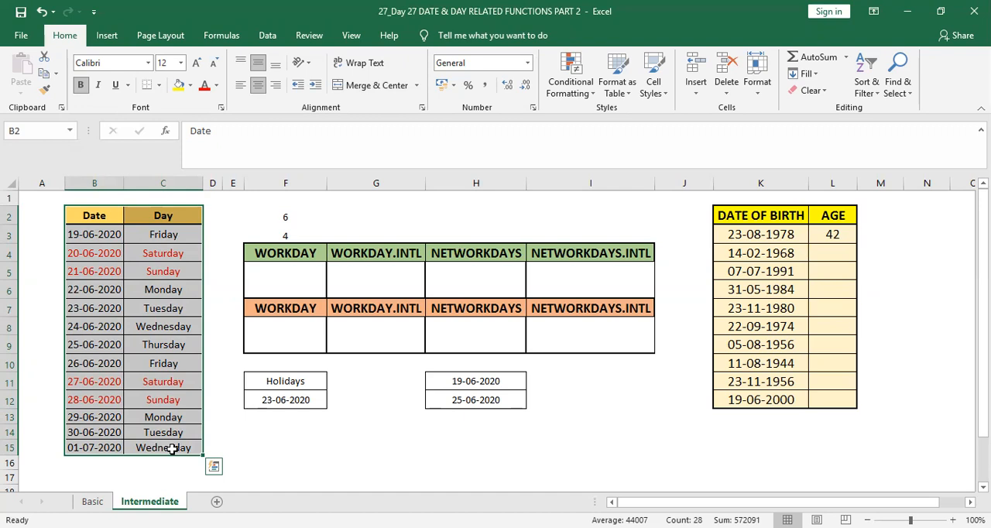
key("Up")
key("Right")
key("Right")
key("Right")
key("Down")
key("Down")
key("Down")
key("Down")
key("Right")
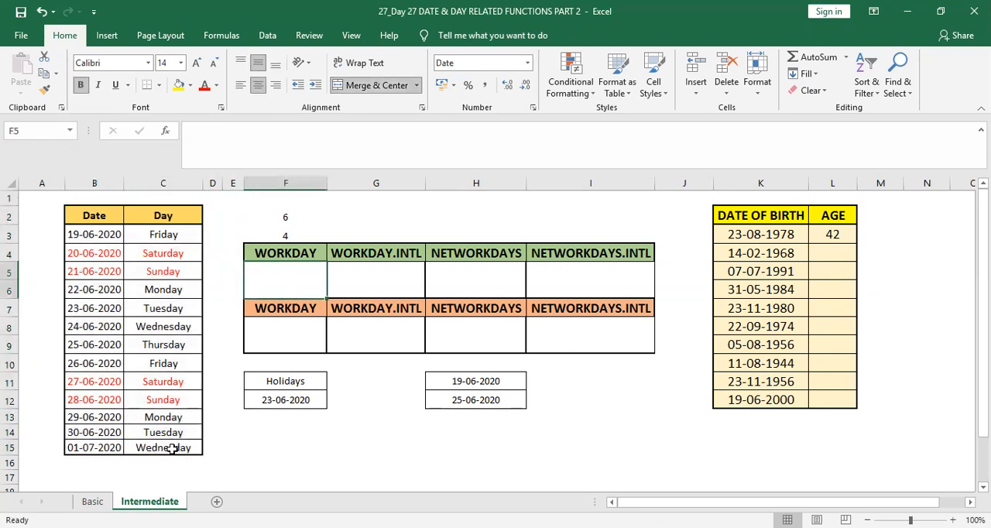
key("Right")
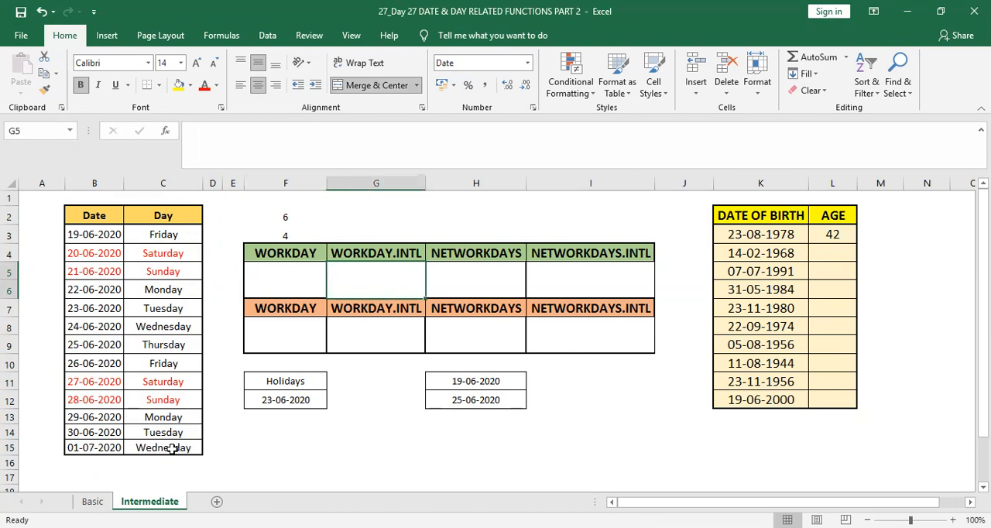
key("Right")
key("Right")
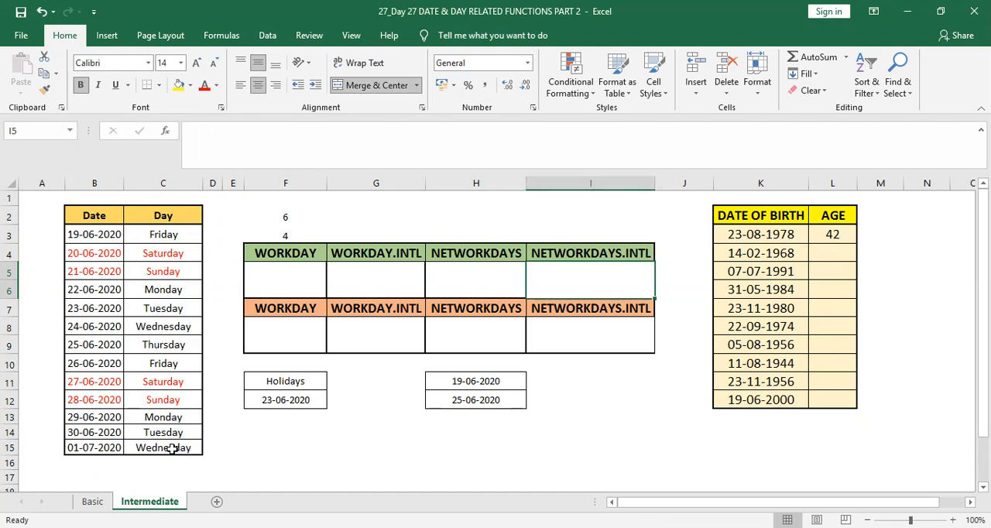
key("Right")
key("Right")
key("Right")
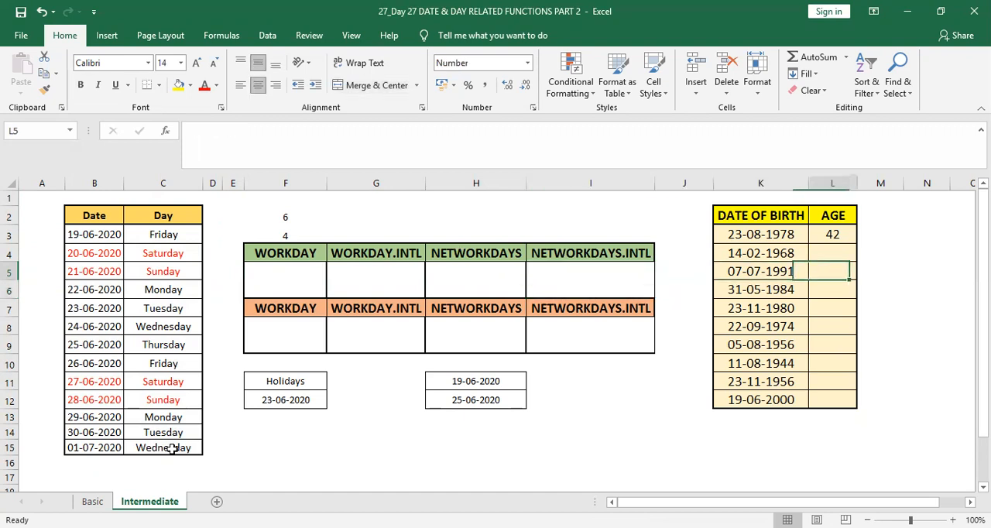
key("Up")
key("Up")
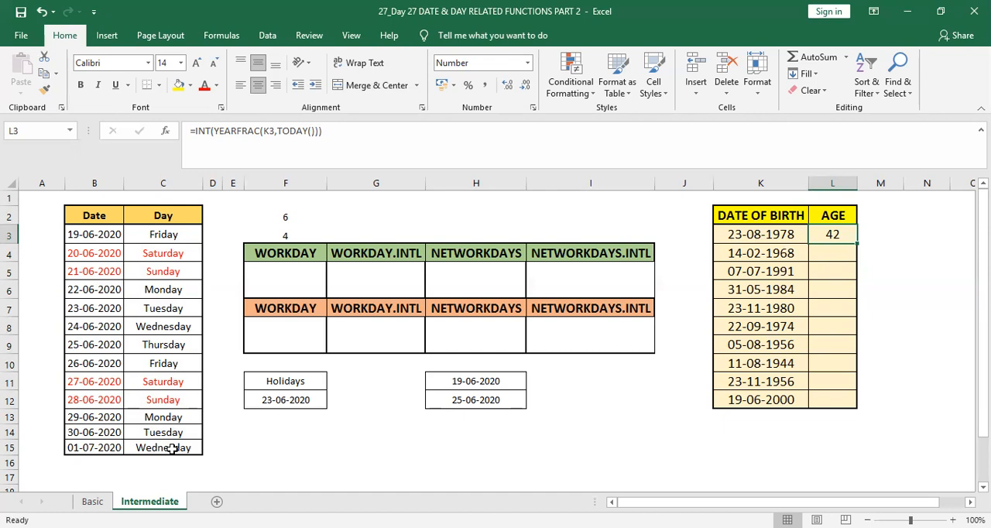
Examine the days value in F3, the Holidays list in F11:F12 and the two dates in H11:H12
key("Left")
key("Left")
key("Left")
key("Left")
key("Left")
key("Left")
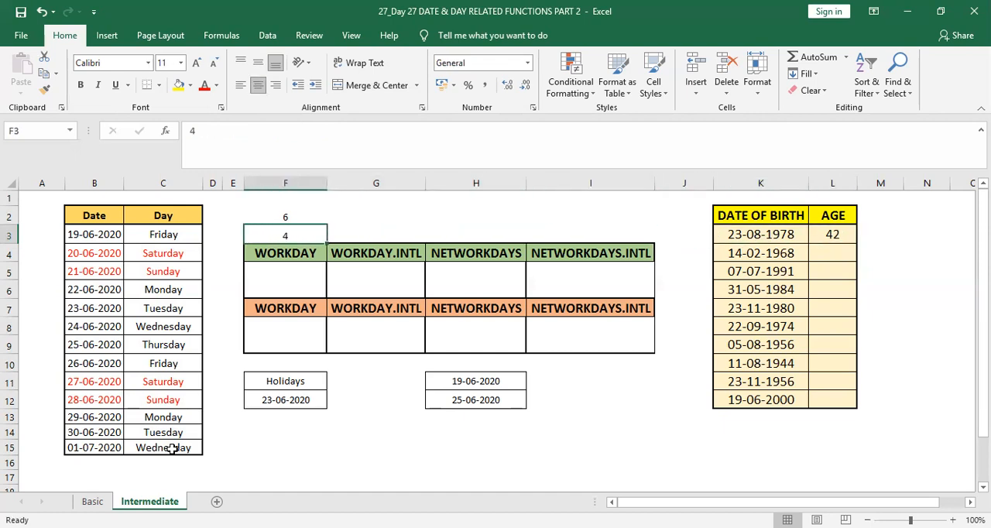
key("Down")
key("Down")
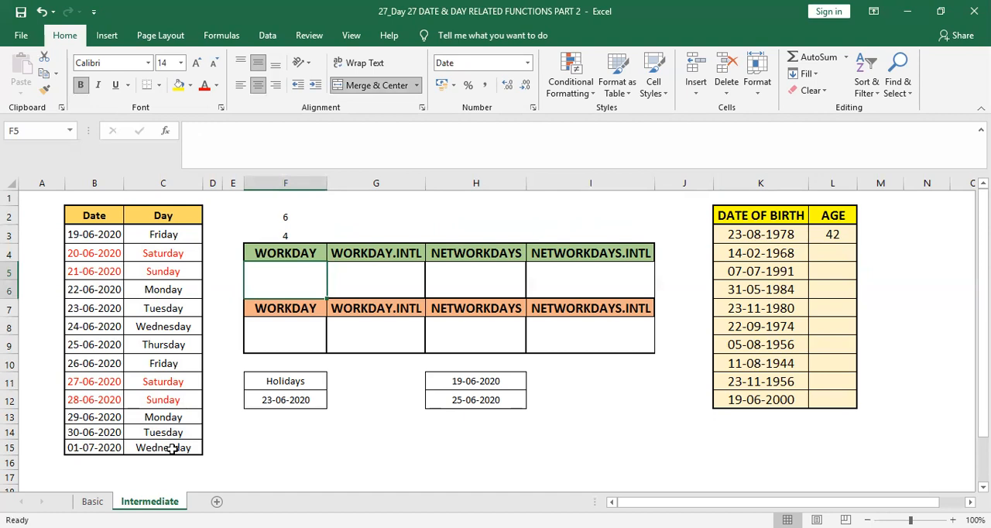
key("Down")
key("Down")
key("Down")
key("Down")
key("shift+Down")
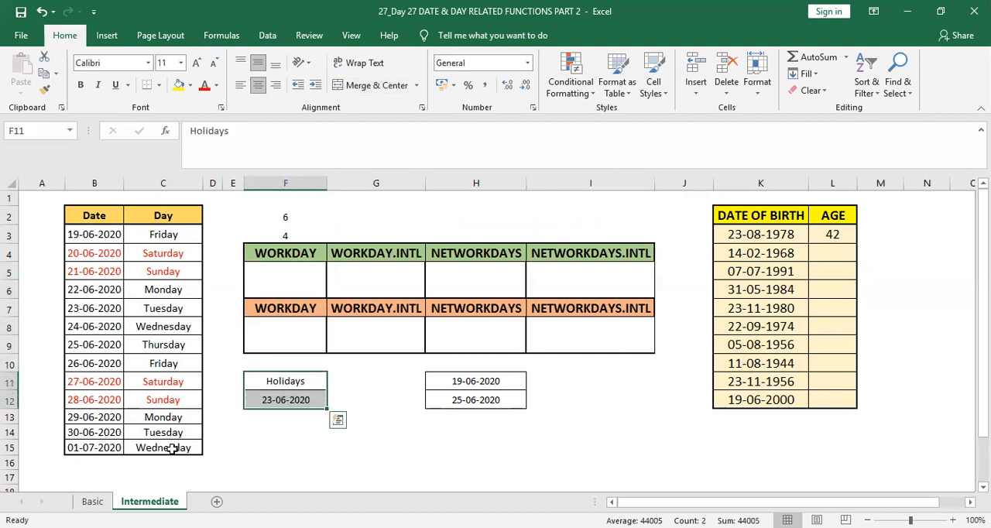
key("Up")
key("Right")
key("Right")
key("Down")
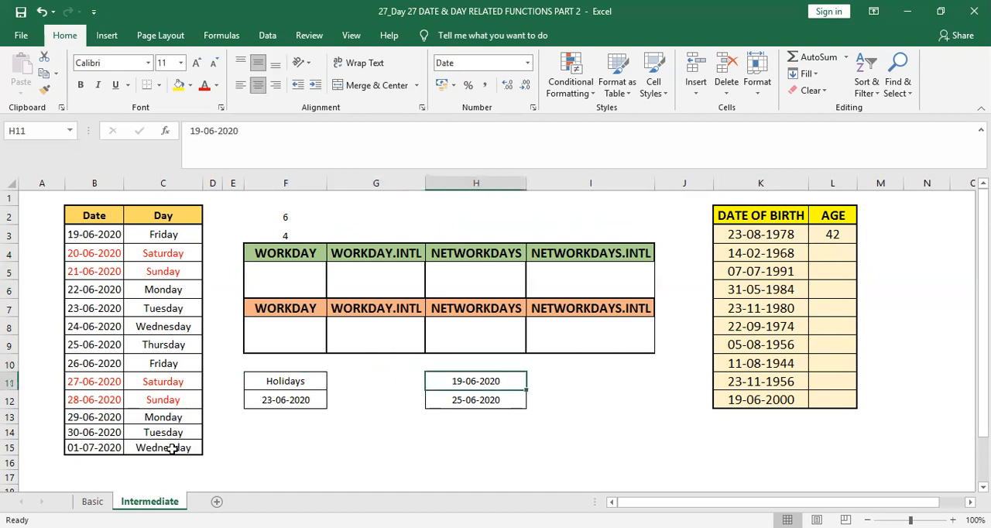
key("shift+Down")
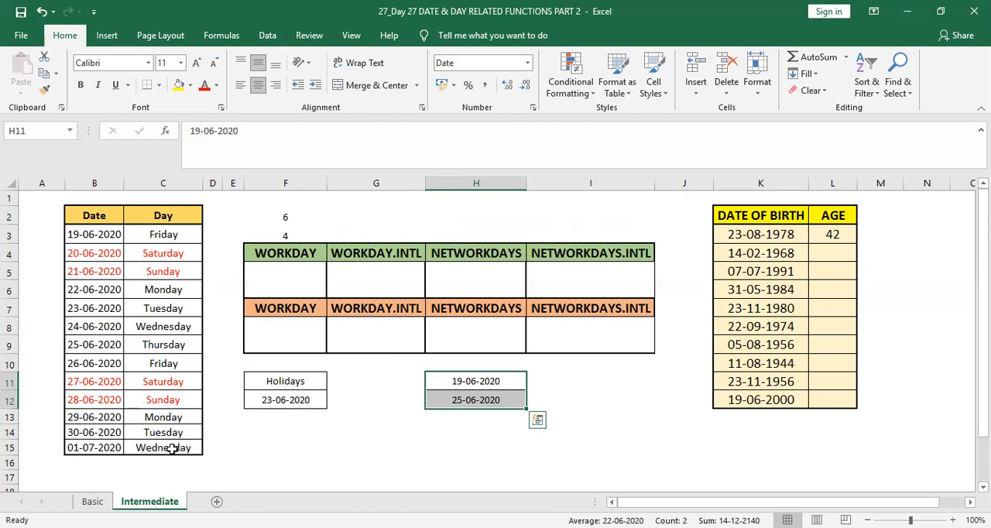
key("Up")
key("Up")
key("Up")
key("Up")
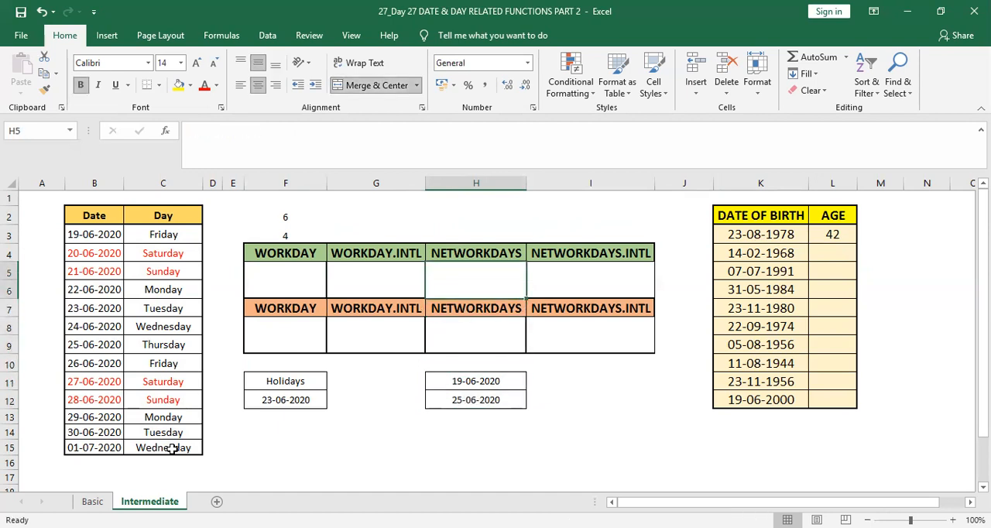
Start a WORKDAY formula in F5, the cell under the green WORKDAY heading
key("Left")
key("Left")
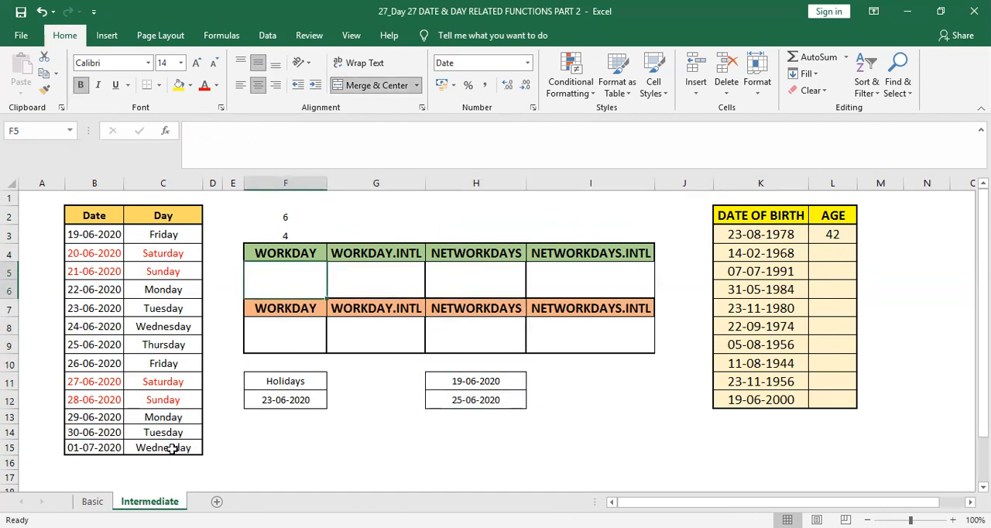
type("=")
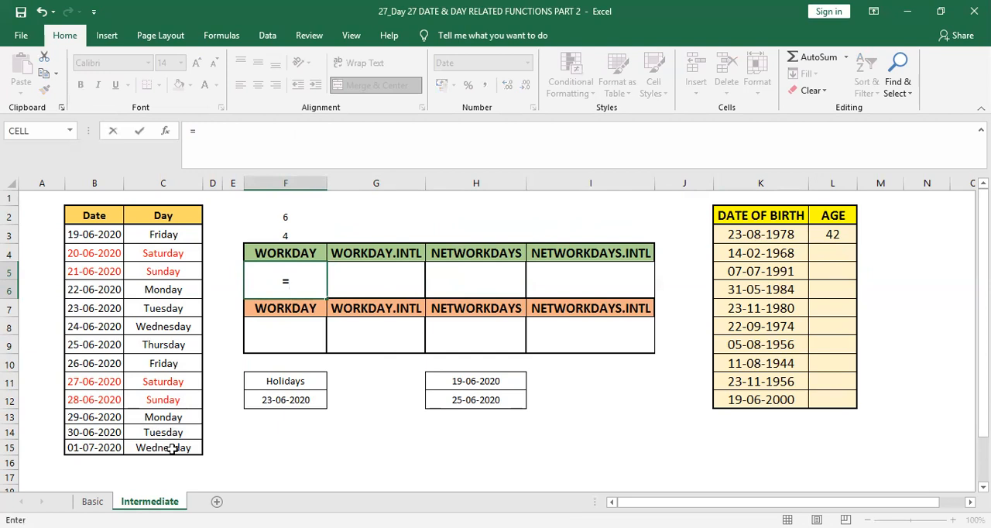
type("wprk")
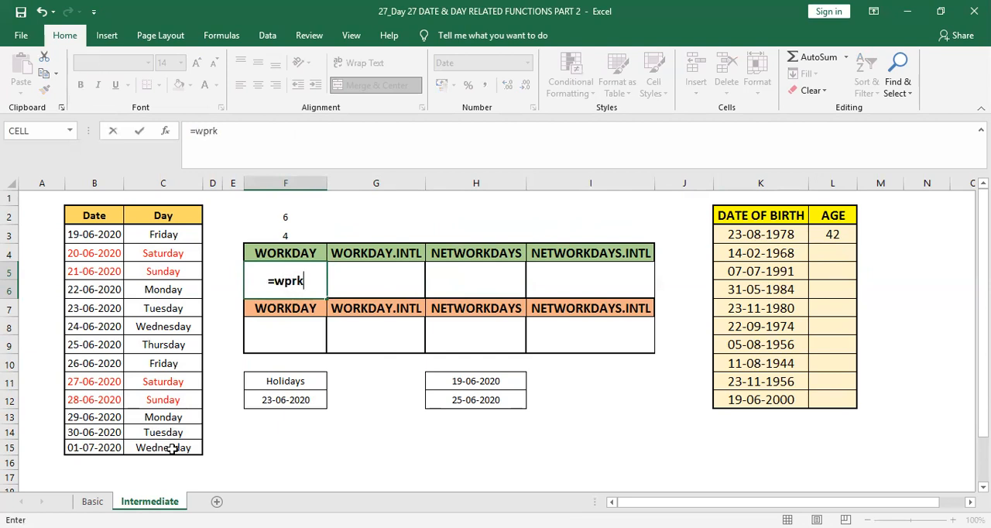
key("BackSpace")
key("BackSpace")
key("BackSpace")
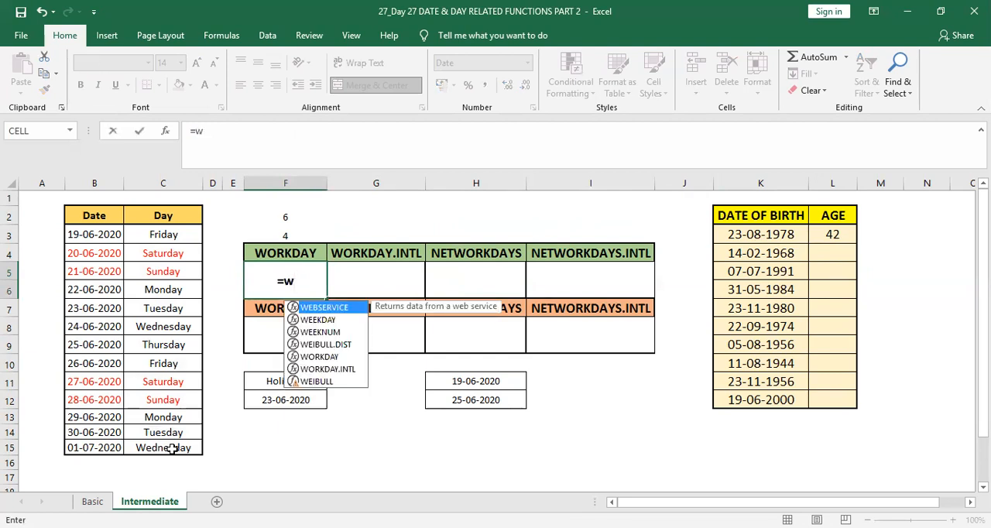
type("orkd")
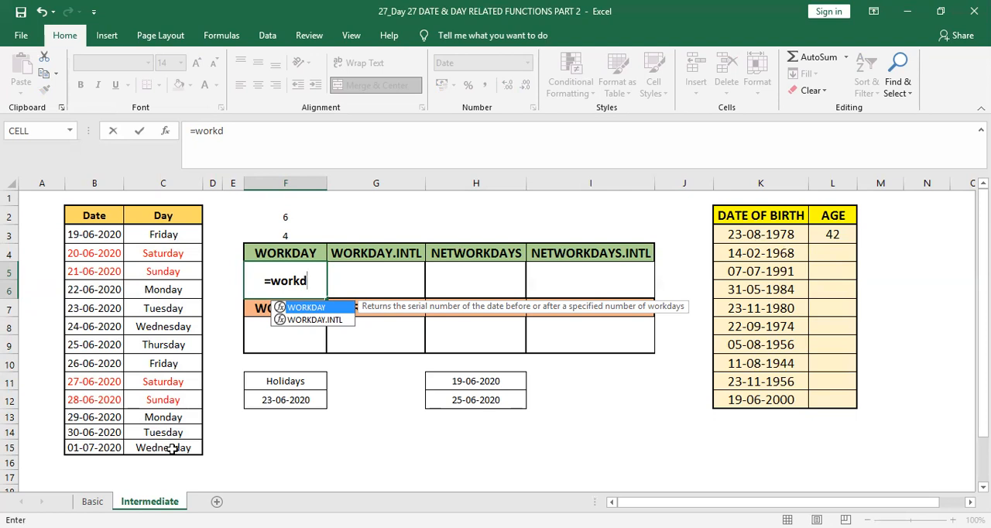
key("Tab")
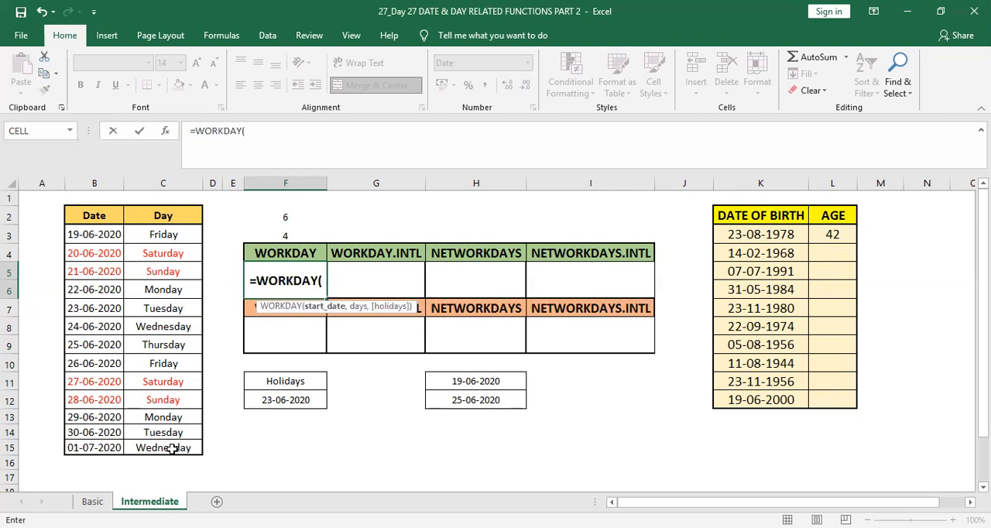
Use the date in B3 as the start date of the F5 WORKDAY formula
key("Left")
key("Left")
key("Left")
key("Left")
key("Down")
key("Left")
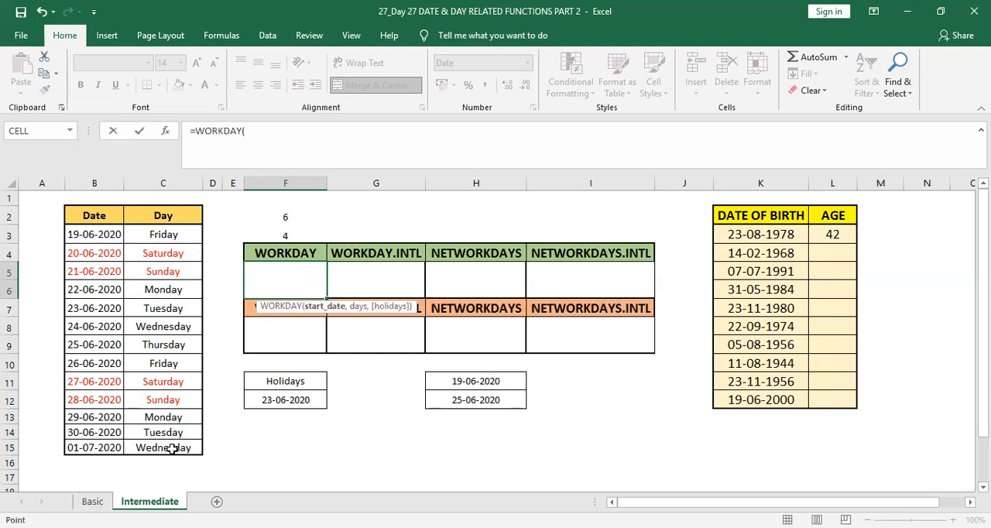
key("Right")
key("Up")
key("Up")
key("Up")
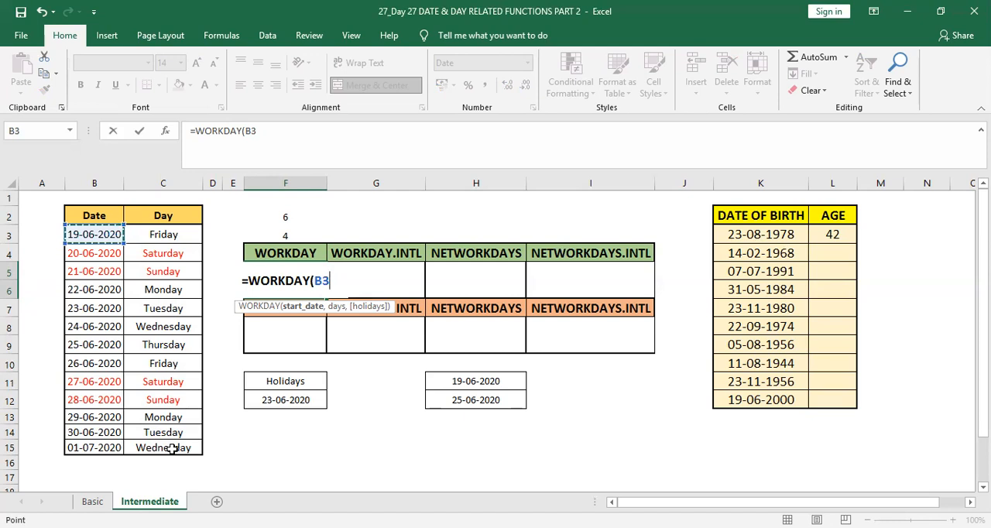
type(",")
key("Up")
key("Up")
key("Up")
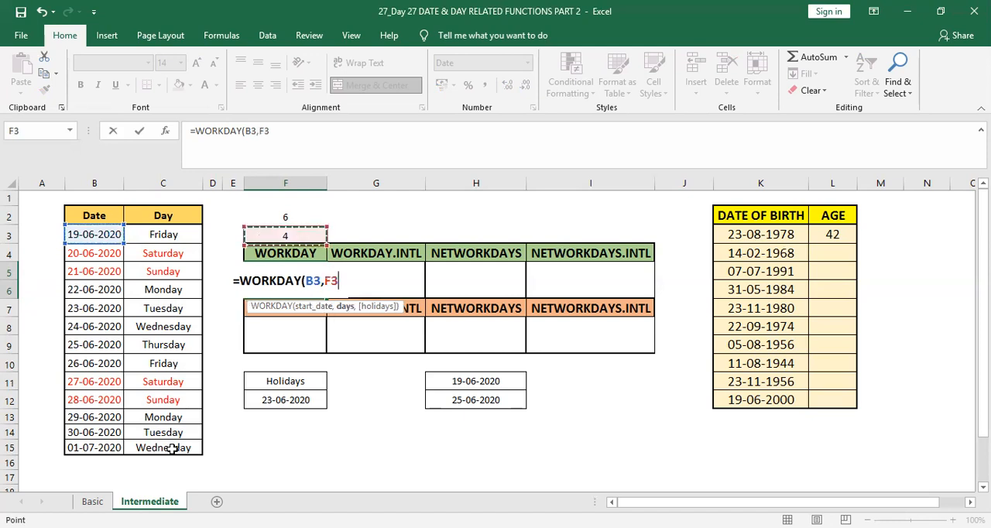
key("Down")
key("Down")
key("Down")
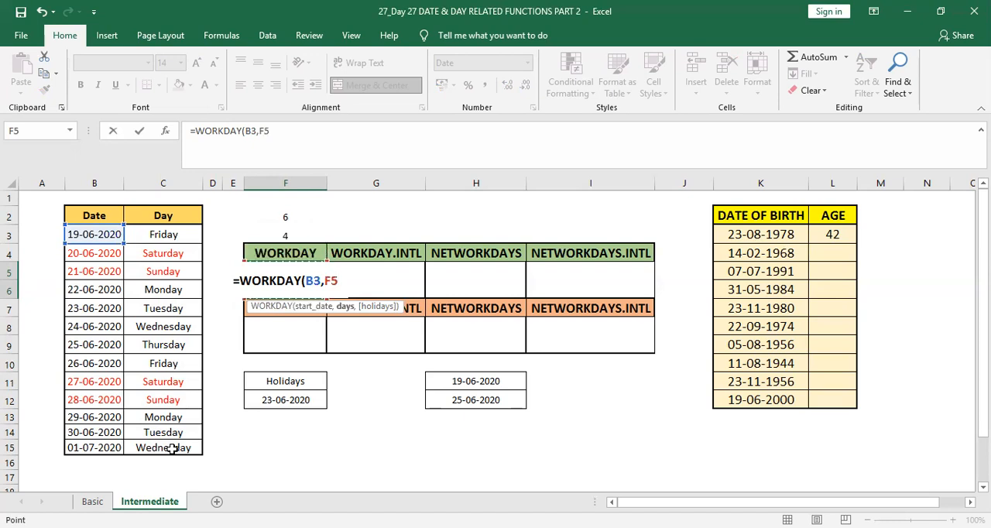
key("BackSpace")
key("BackSpace")
Complete the F5 formula as =WORKDAY(B3,6) and compare its result with the date in B13
type("6")
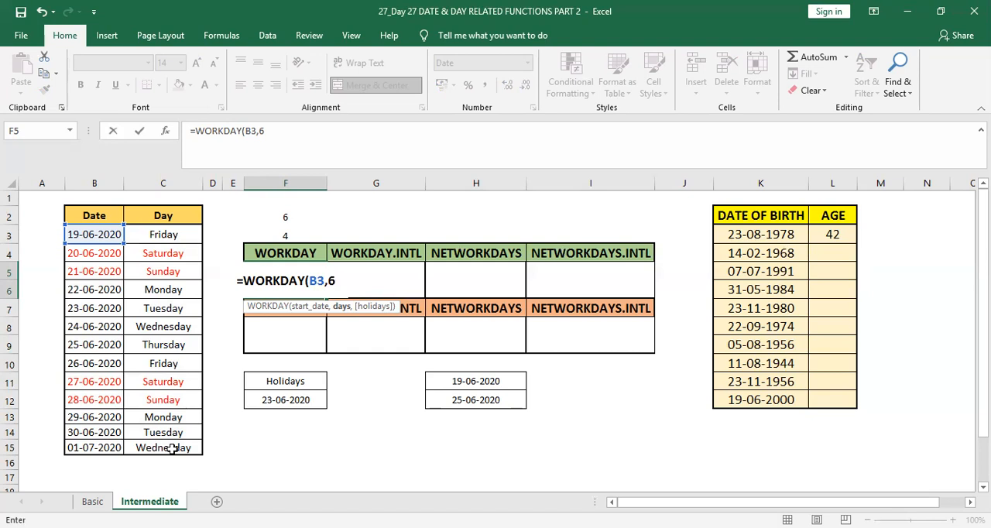
type(")")
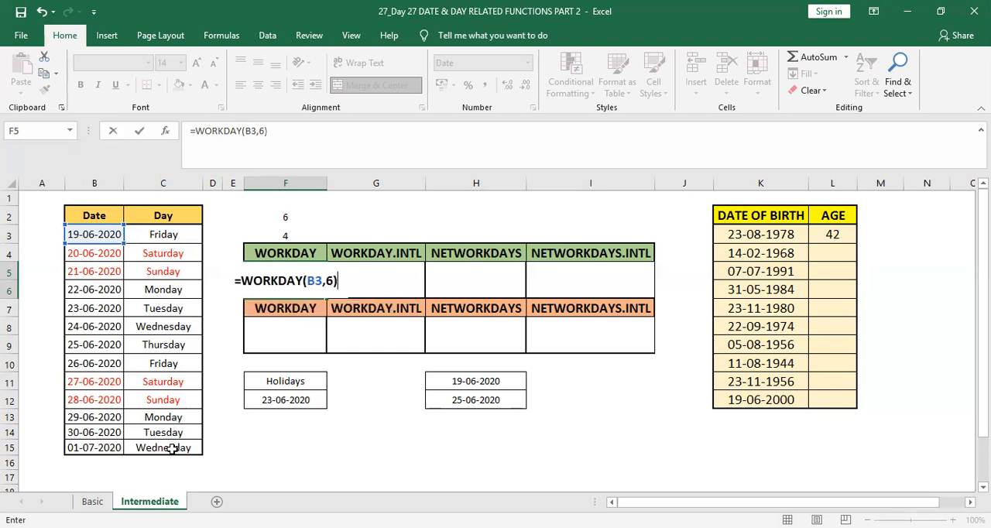
key("Return")
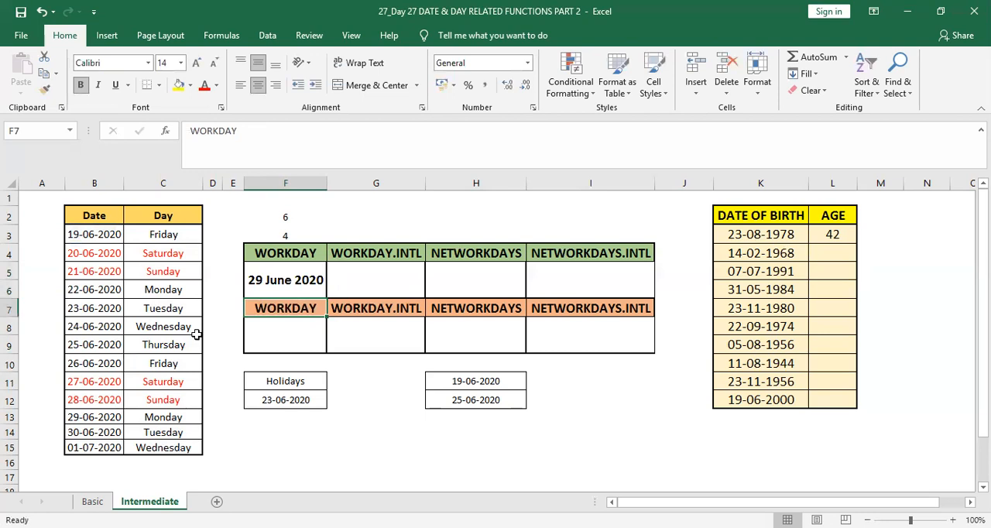
left_click(278, 281)
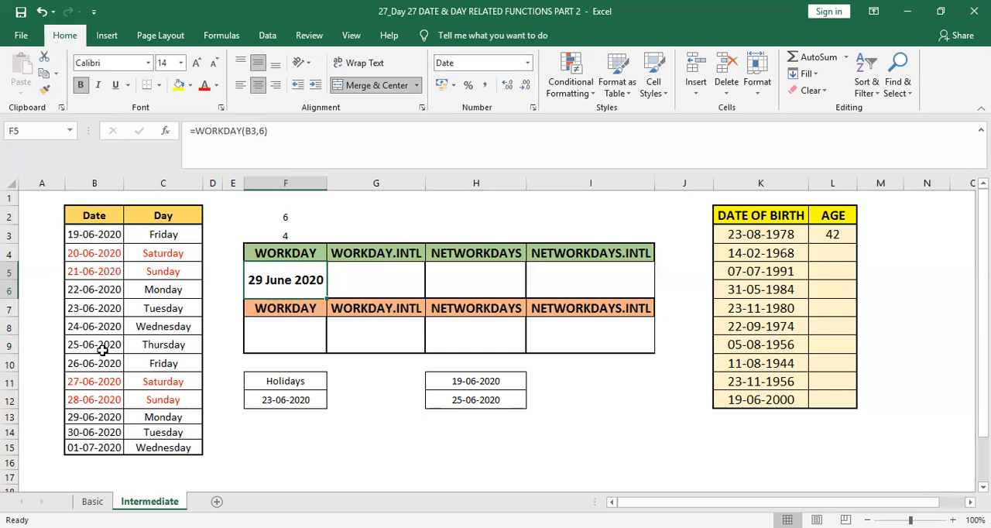
left_click(97, 419)
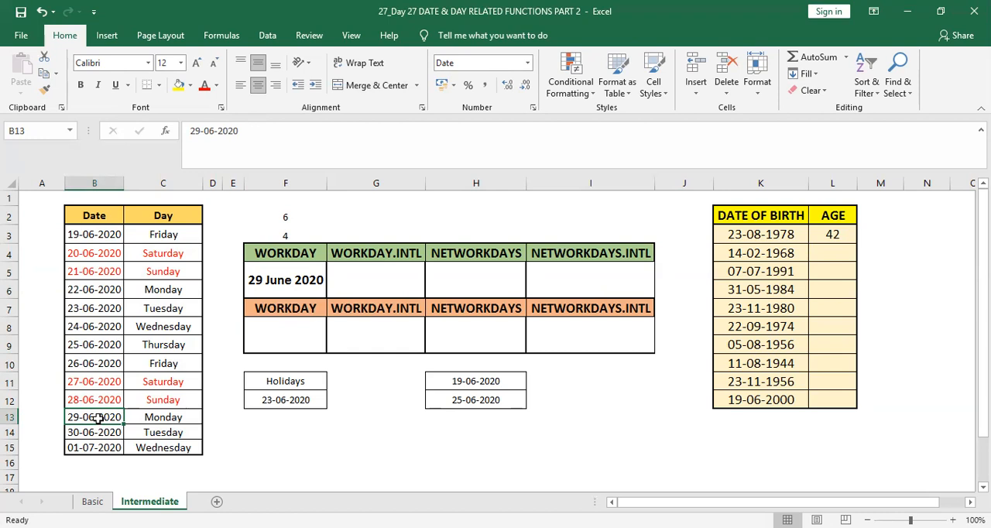
Start a WORKDAY formula in F8, under the orange WORKDAY heading, with B6 as the start date
left_click(306, 333)
type("=")
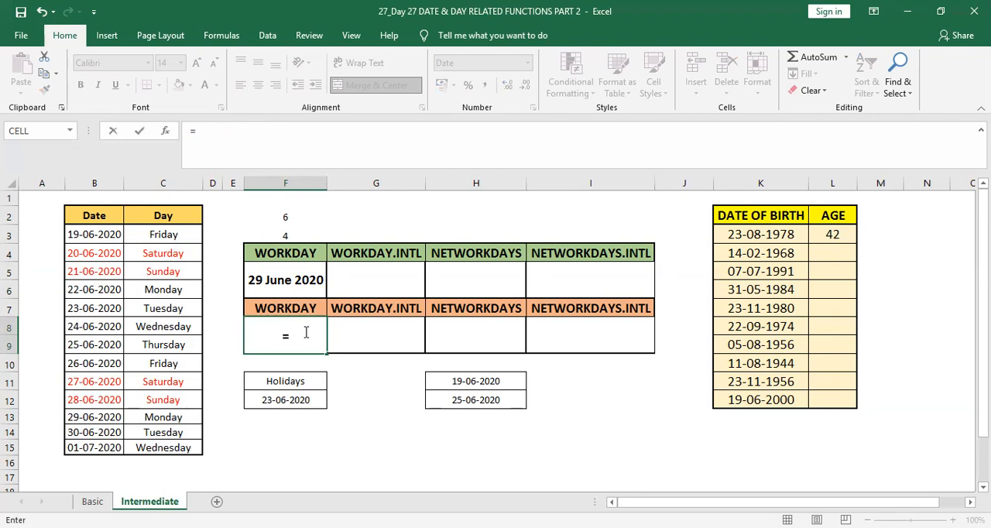
type("WORKDAY(")
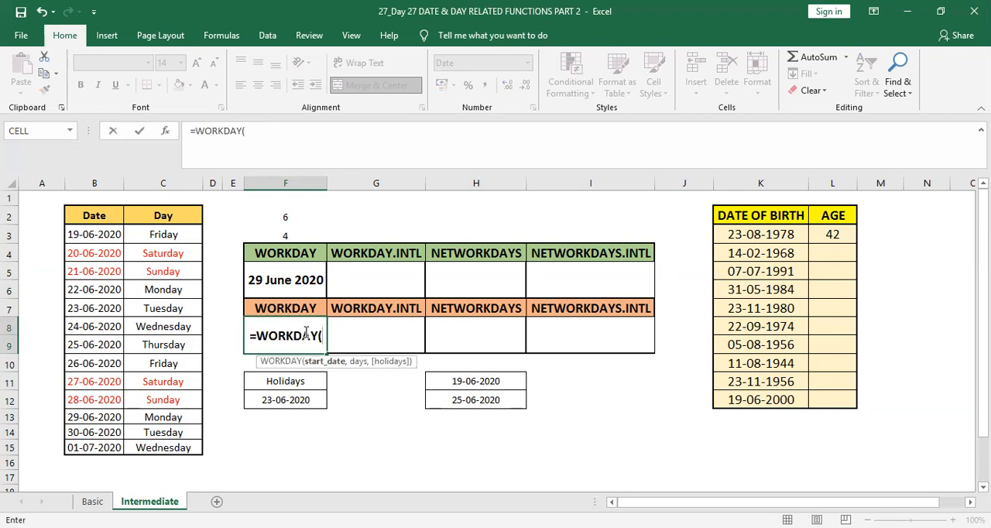
key("Left")
key("Left")
key("Left")
key("Left")
key("Up")
key("Up")
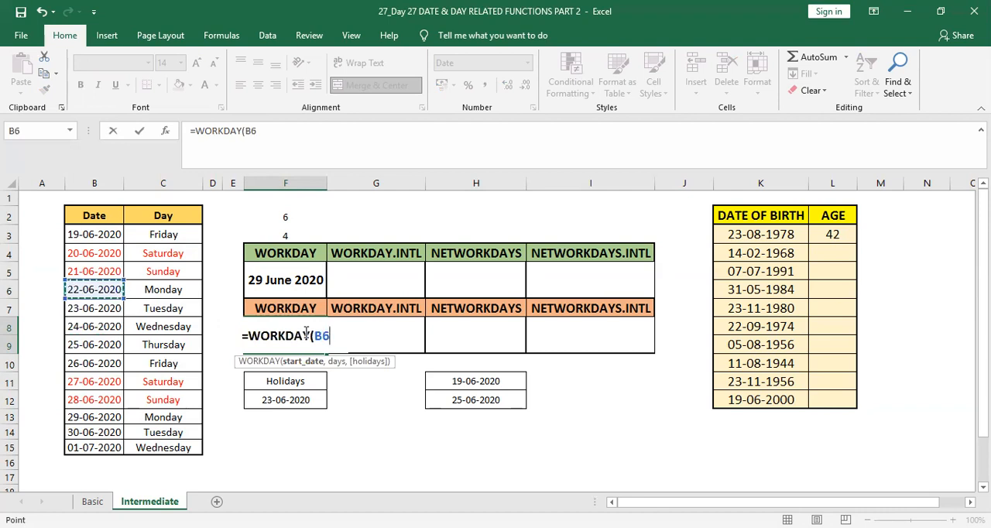
Complete the F8 formula as =WORKDAY(B6,F3,F12), using F3 for the days and F12 for the holiday
type(",")
key("Up")
key("Up")
key("Up")
key("Up")
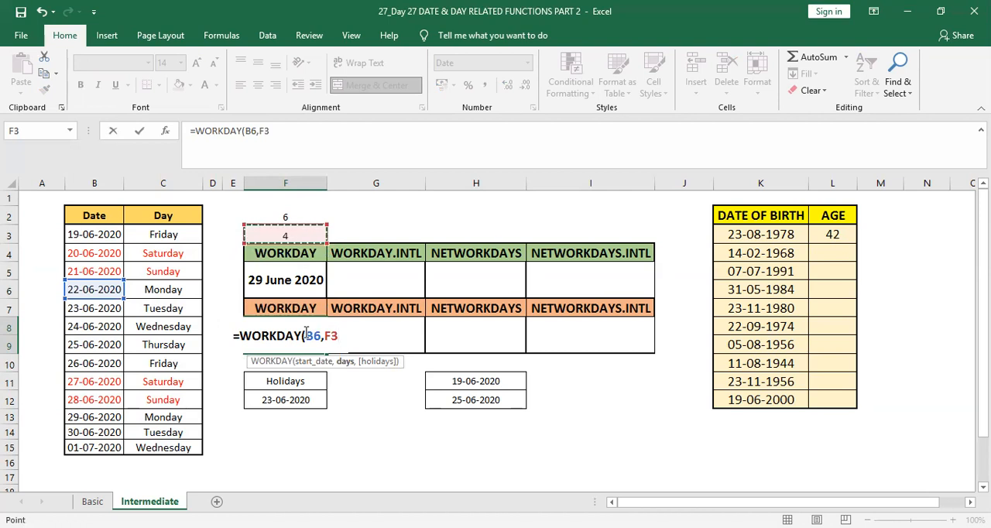
type(",")
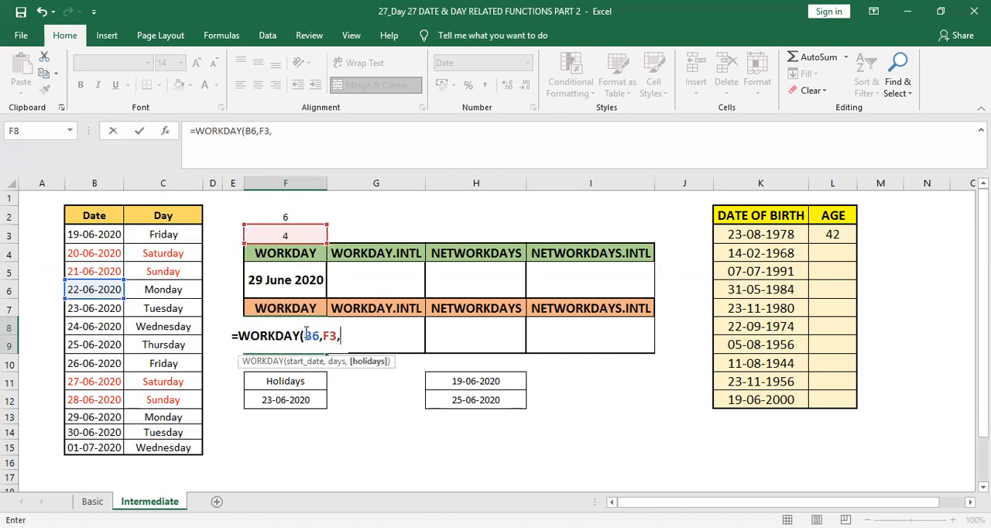
key("Down")
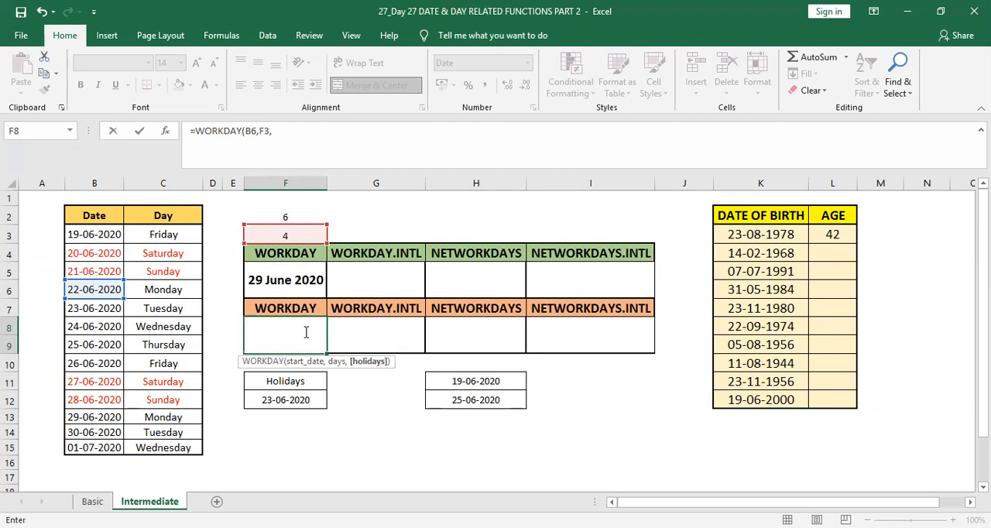
key("Down")
key("Down")
key("Down")
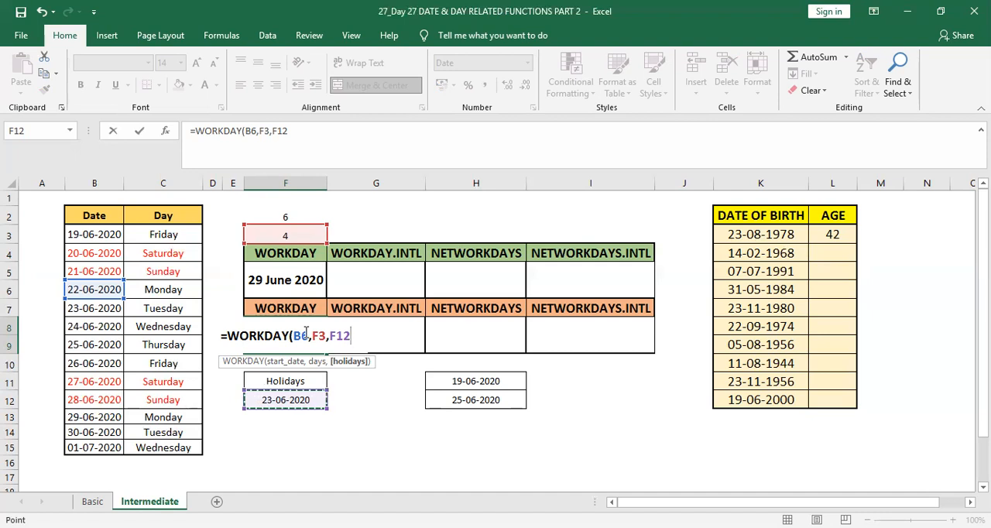
type(")")
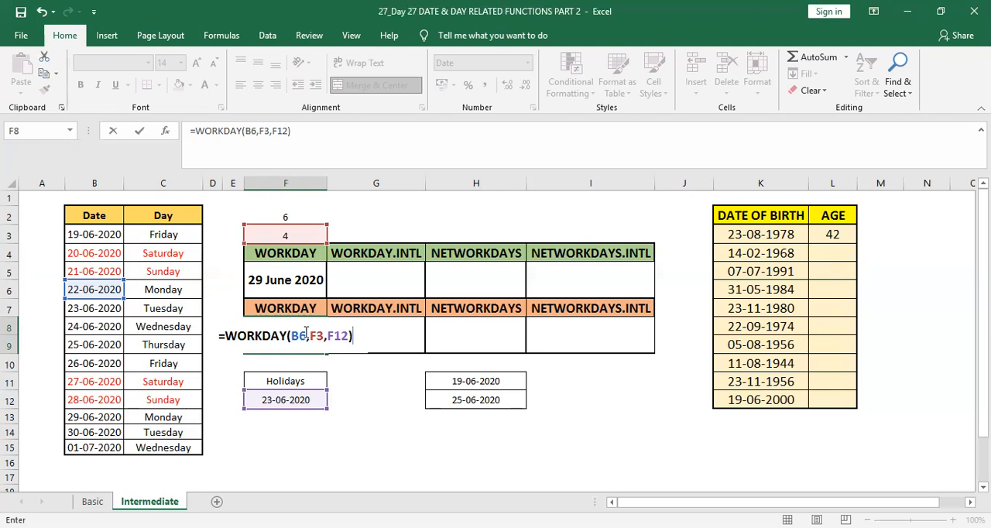
key("Return")
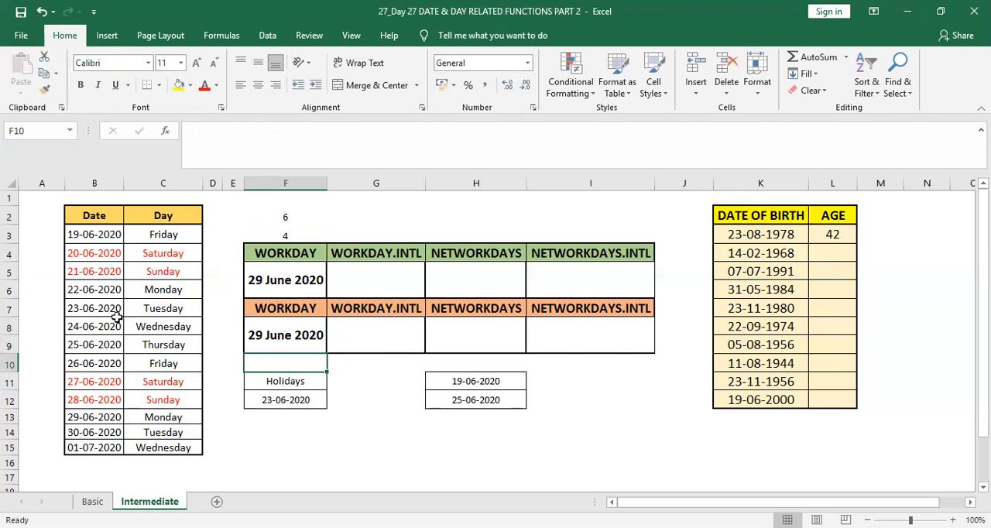
Check the F8 result by counting the working days in the Date column from B6 to B13
left_click(101, 291)
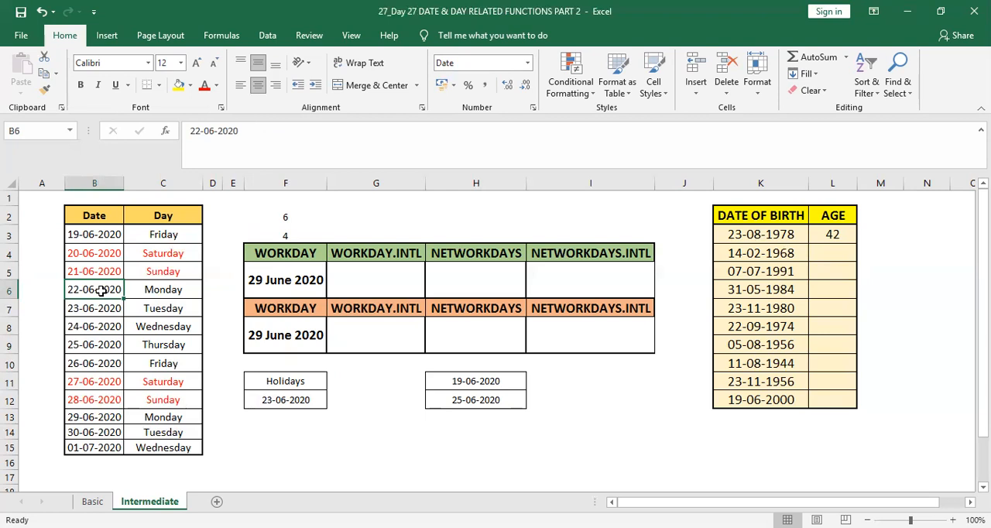
key("Down")
key("Down")
key("Up")
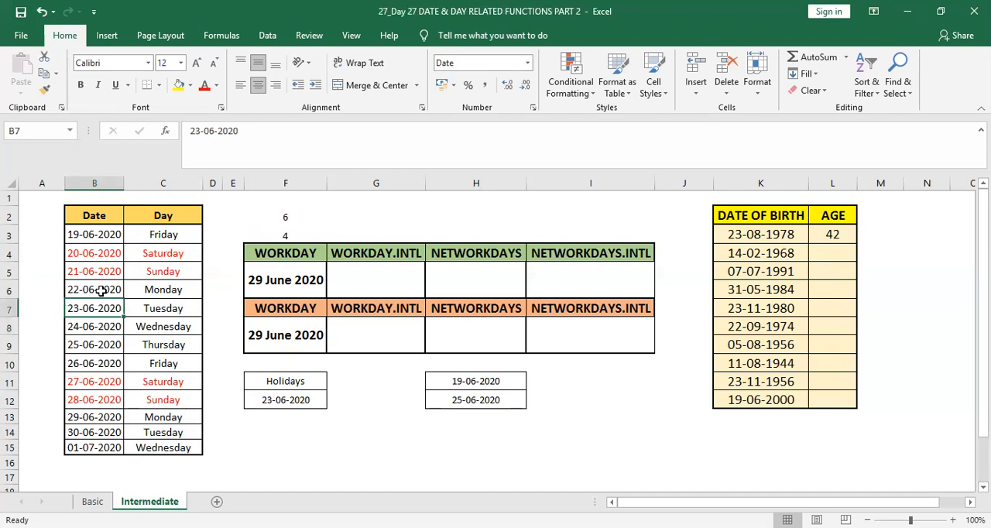
key("Down")
key("Down")
key("Down")
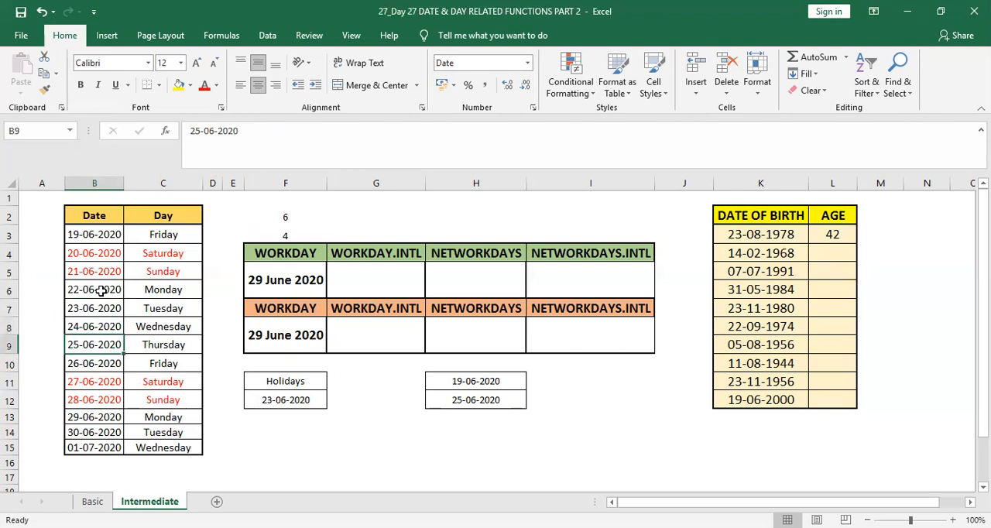
key("Down")
key("Down")
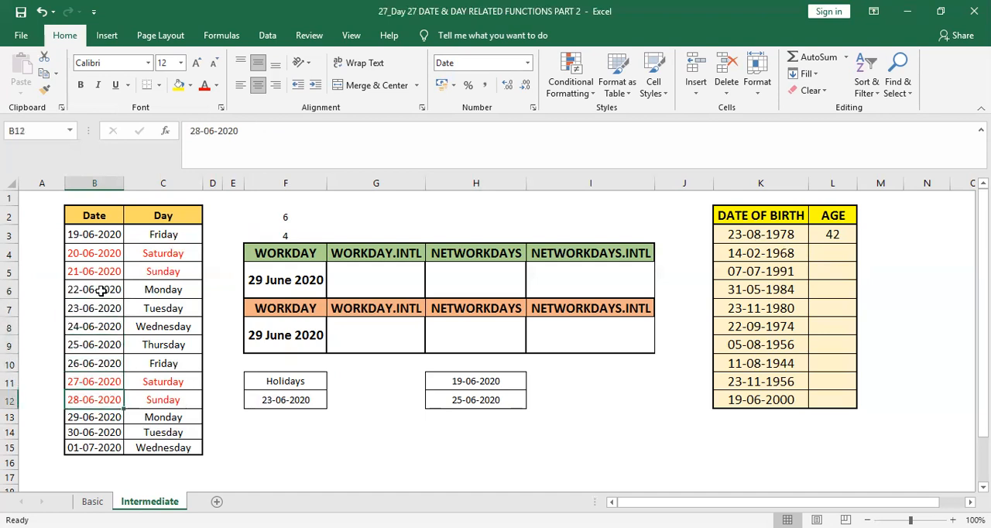
key("Down")
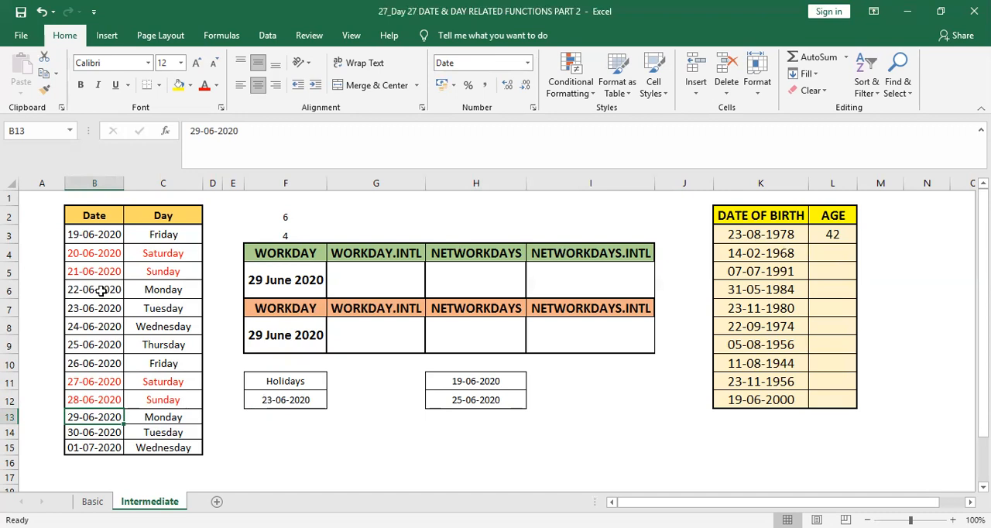
Start a WORKDAY.INTL formula in G5, the cell under the green WORKDAY.INTL heading
key("Up")
key("Up")
key("Right")
key("Right")
key("Right")
key("Right")
key("Right")
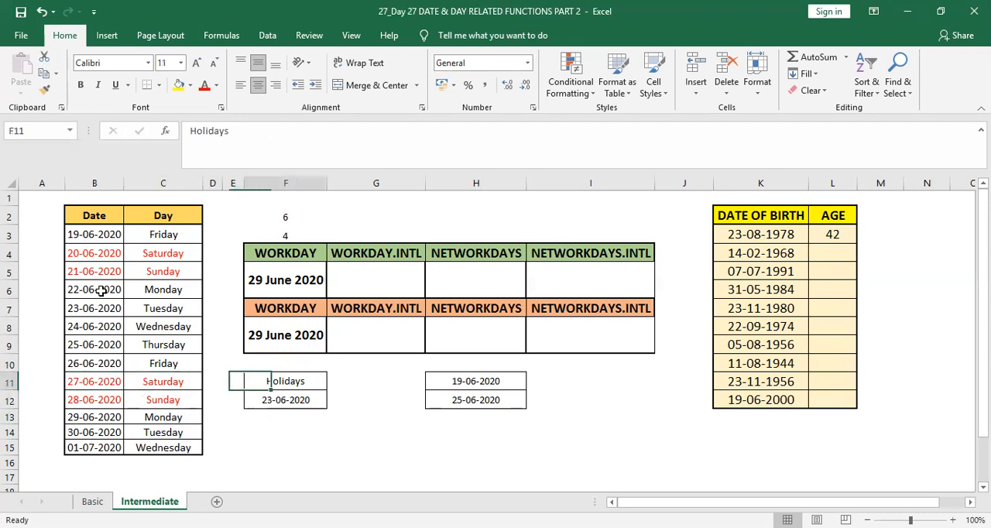
key("Up")
key("Up")
key("Up")
key("Up")
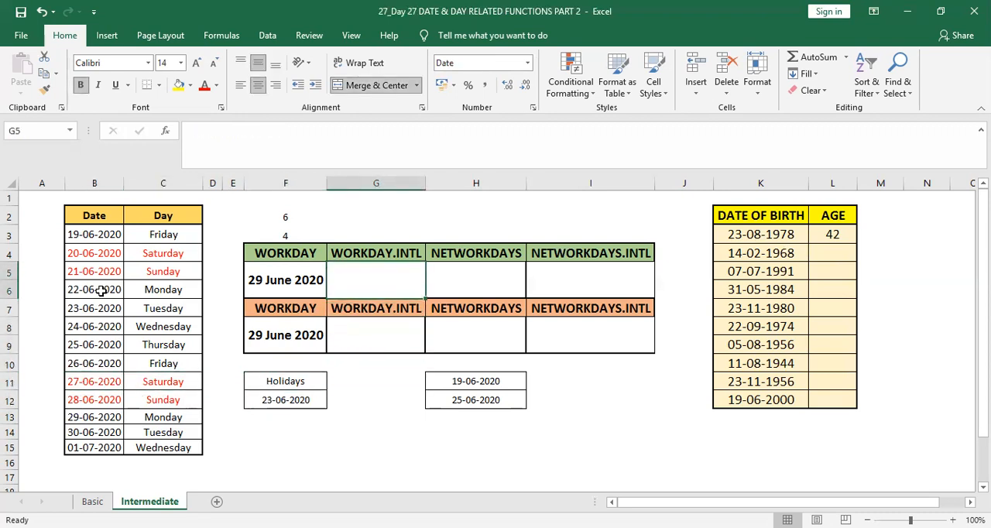
type("=")
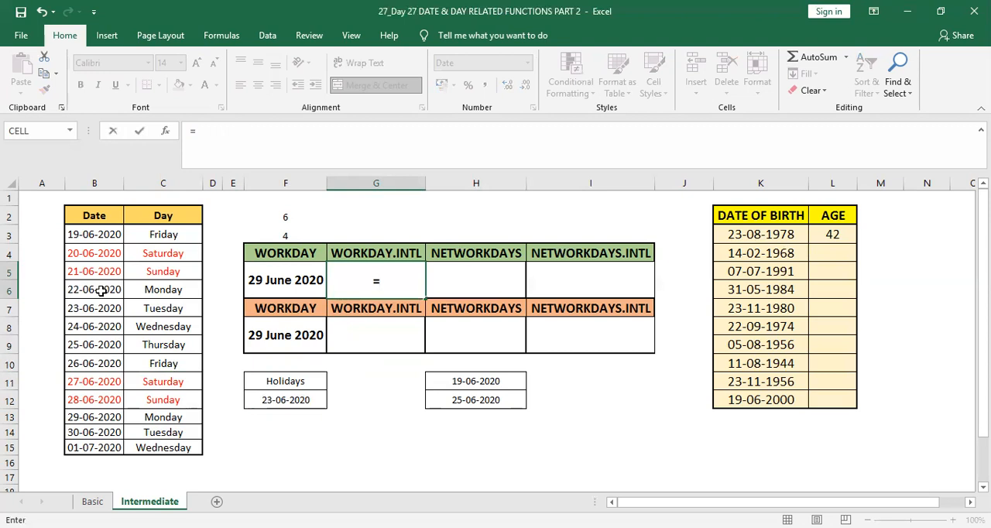
type("WEORK")
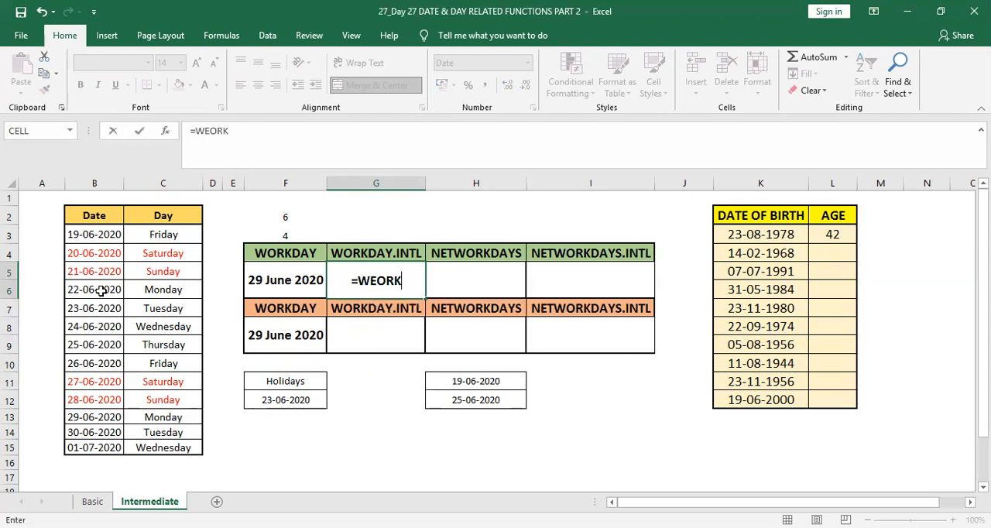
key("BackSpace")
key("BackSpace")
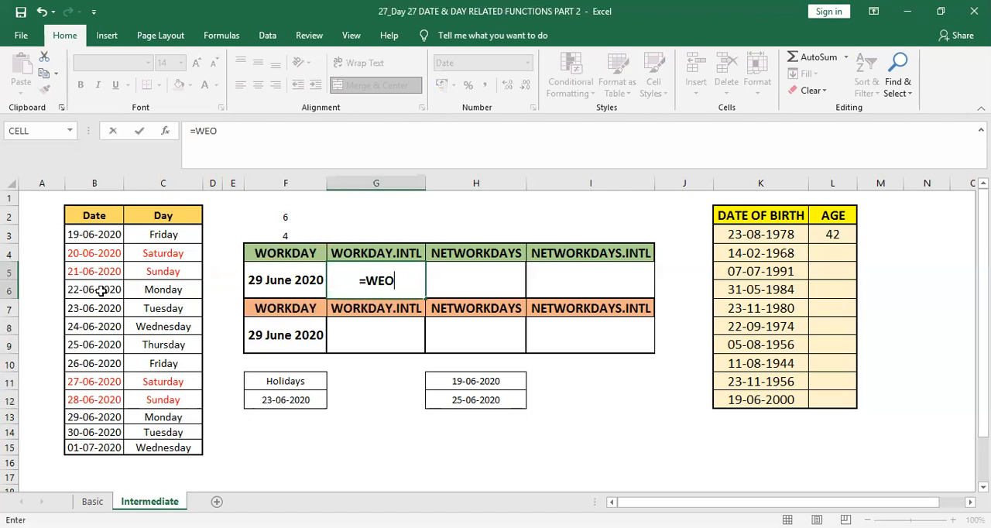
key("BackSpace")
key("BackSpace")
type("ORK")
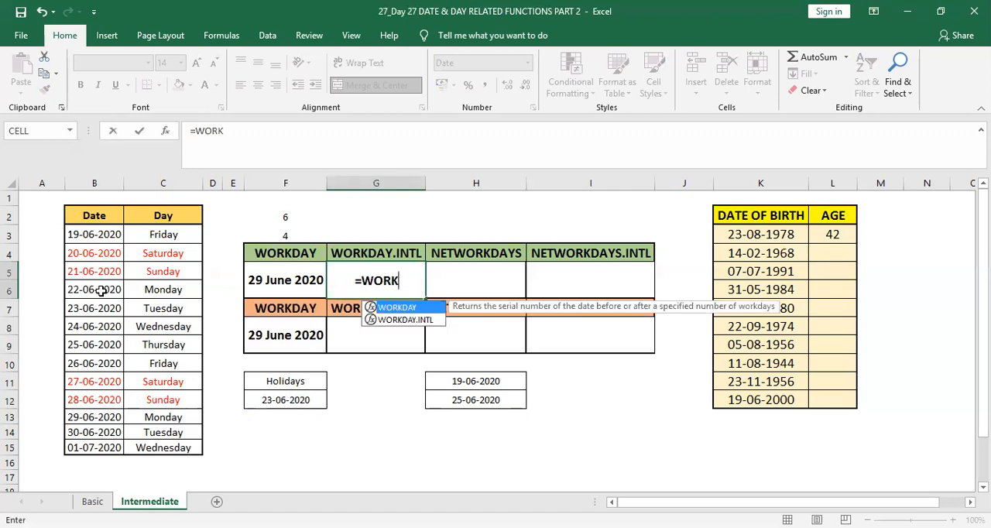
key("Down")
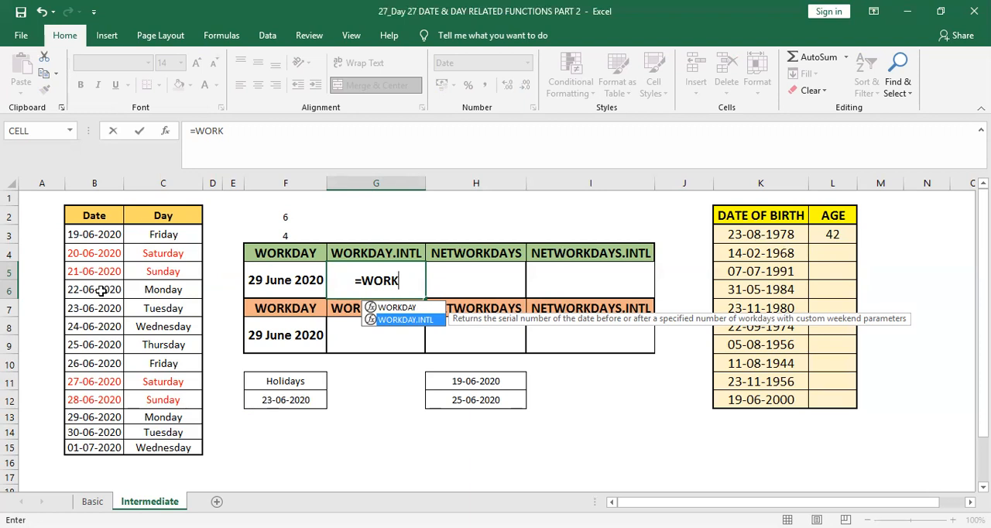
key("Tab")
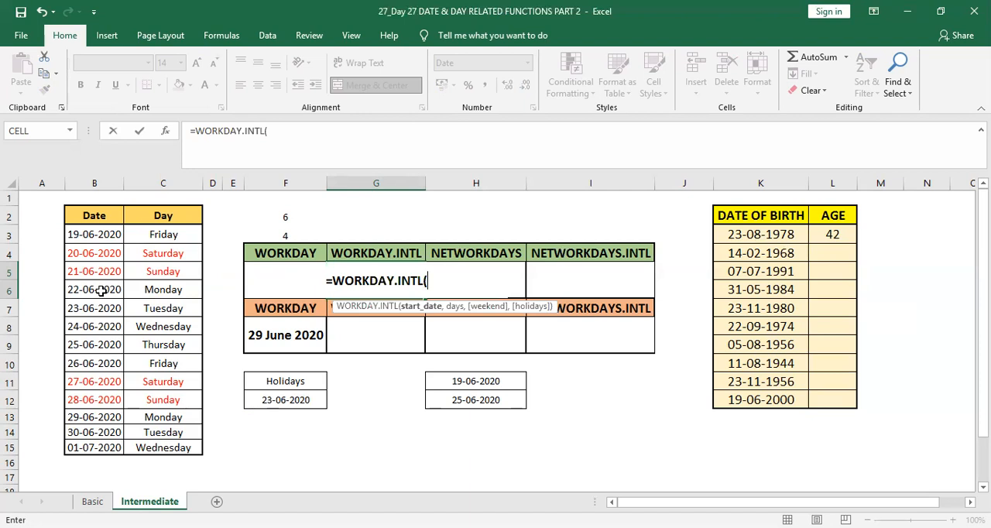
Give the G5 WORKDAY.INTL formula B3 as the start date and 6 as the number of days
key("Left")
key("Left")
key("Left")
key("Left")
key("Left")
key("Left")
key("Right")
key("Up")
key("Up")
key("Up")
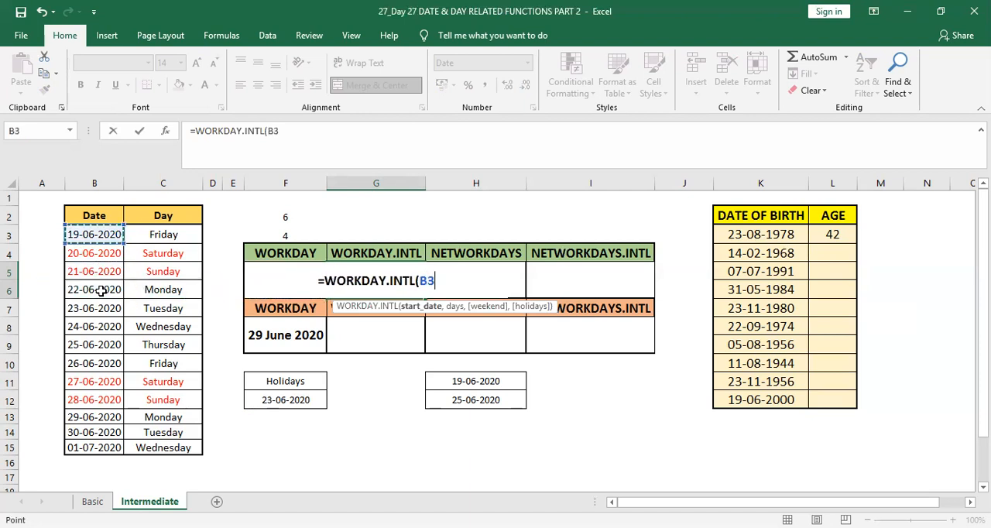
type(",")
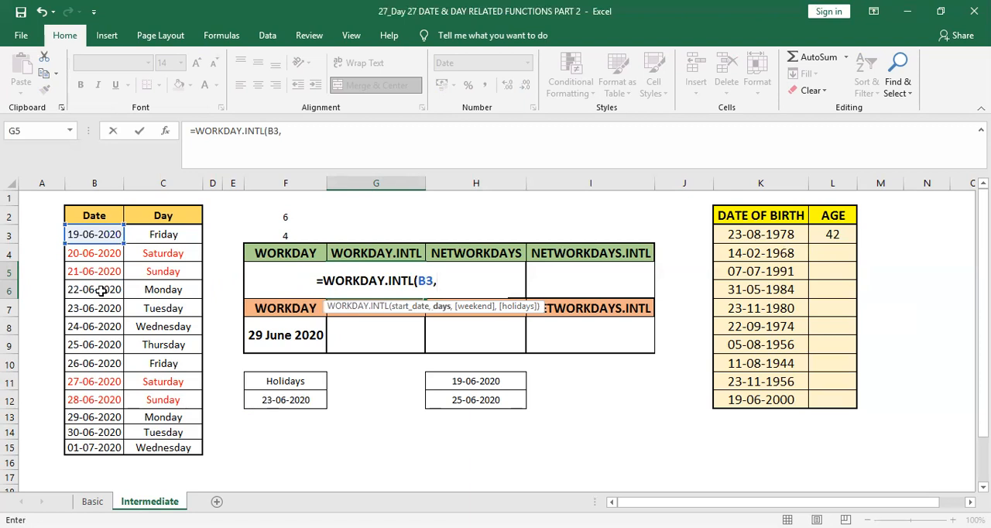
type("6")
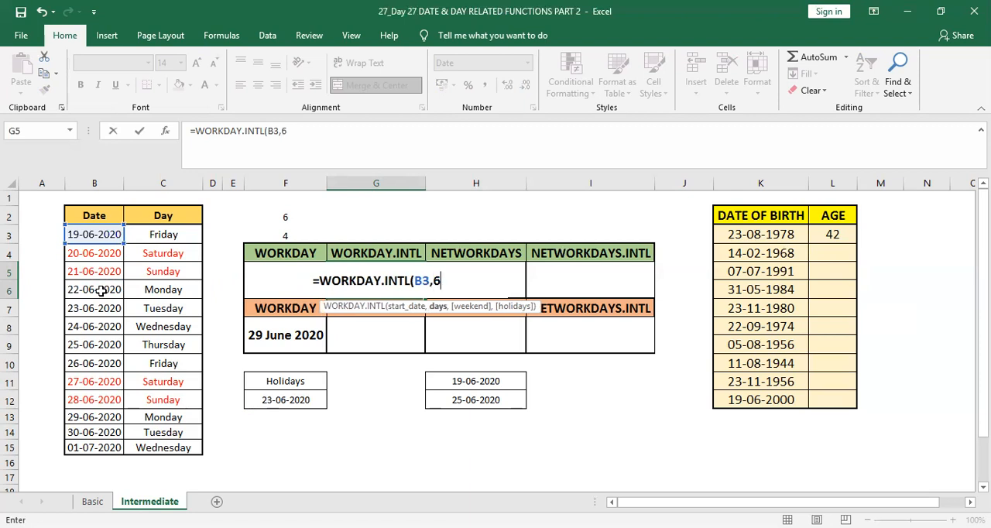
type(",")
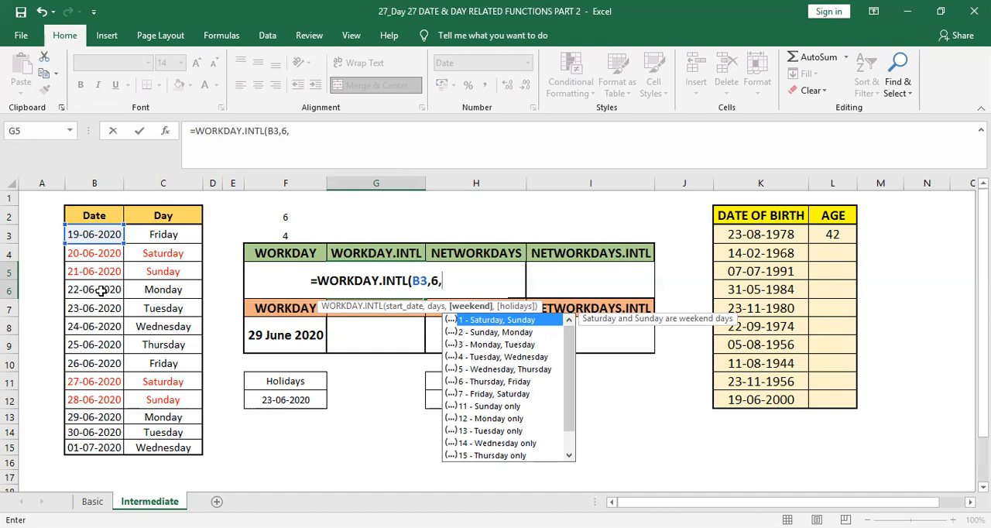
Set the weekend argument of the G5 formula to 11 - Sunday only
key("Down")
key("Down")
key("Down")
key("Down")
key("Down")
key("Down")
key("Down")
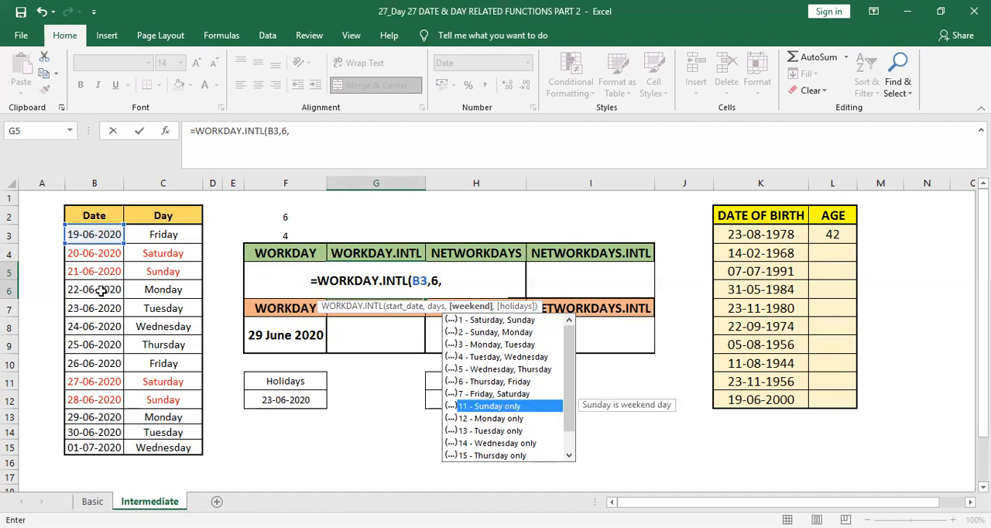
key("Tab")
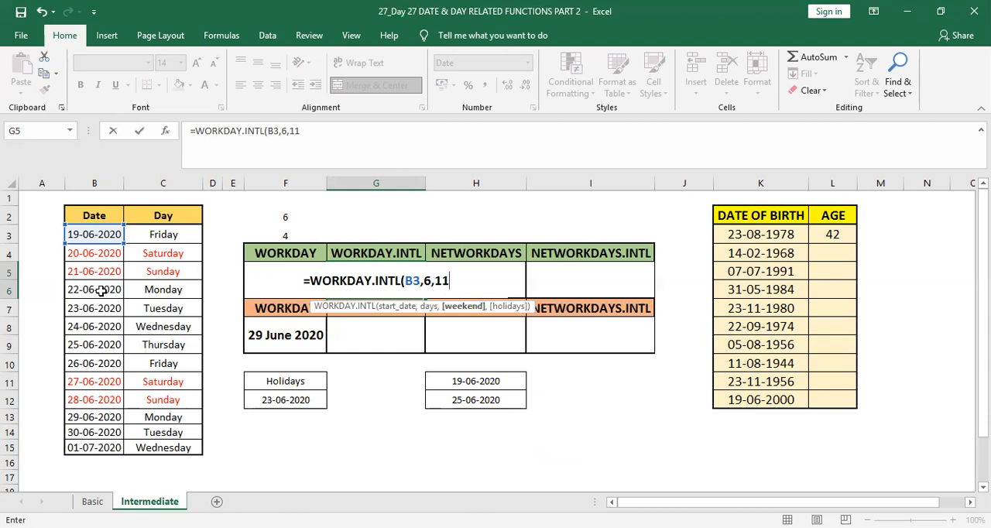
Add F12 as the holidays argument and complete the G5 formula as =WORKDAY.INTL(B3,6,11,F12)
type(",")
key("Down")
key("Down")
key("Down")
key("Down")
key("Down")
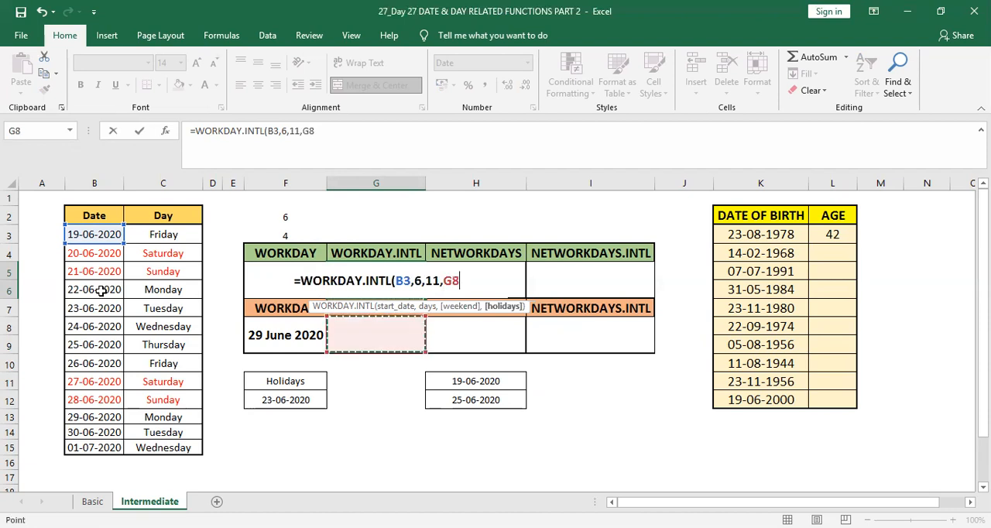
key("Left")
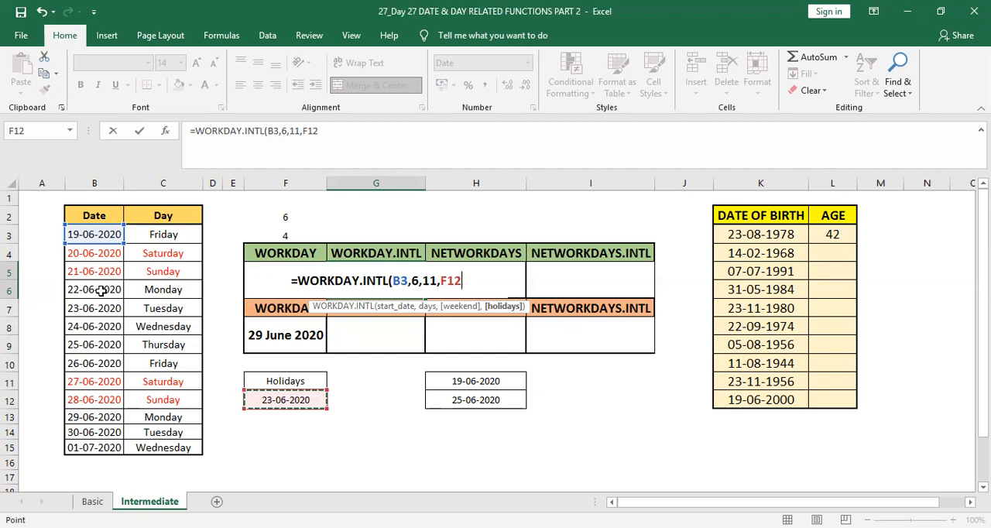
type(")")
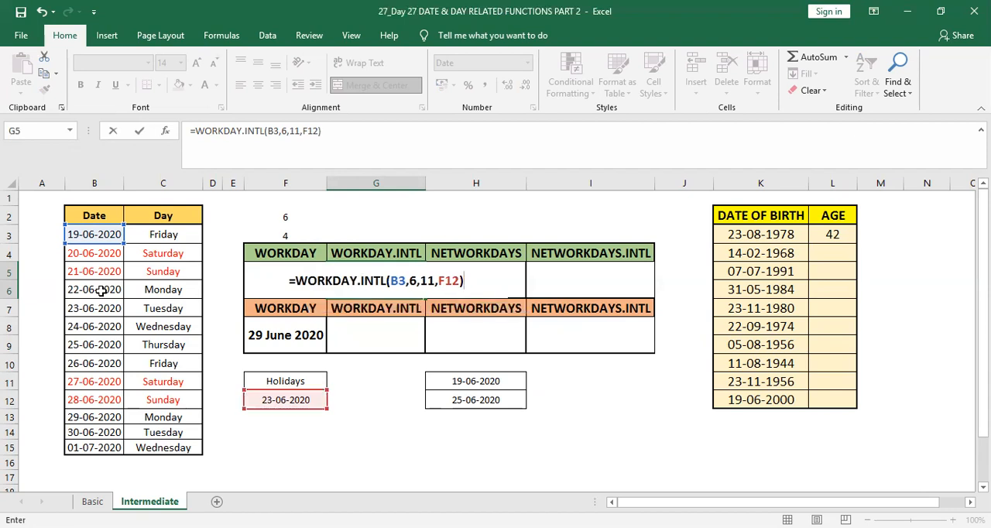
key("Return")
key("Up")
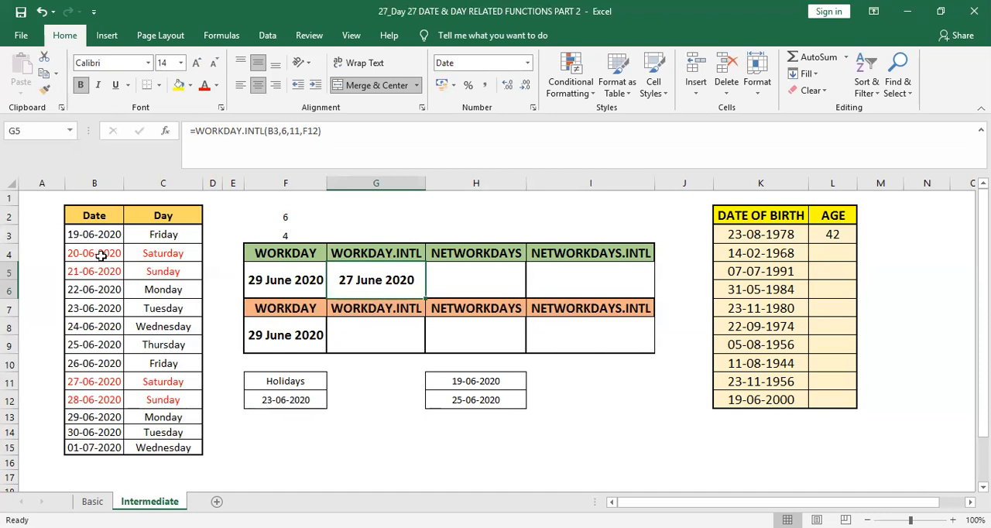
Check the G5 result by counting the working days in the Date column from B4 to B11
left_click(101, 255)
key("Down")
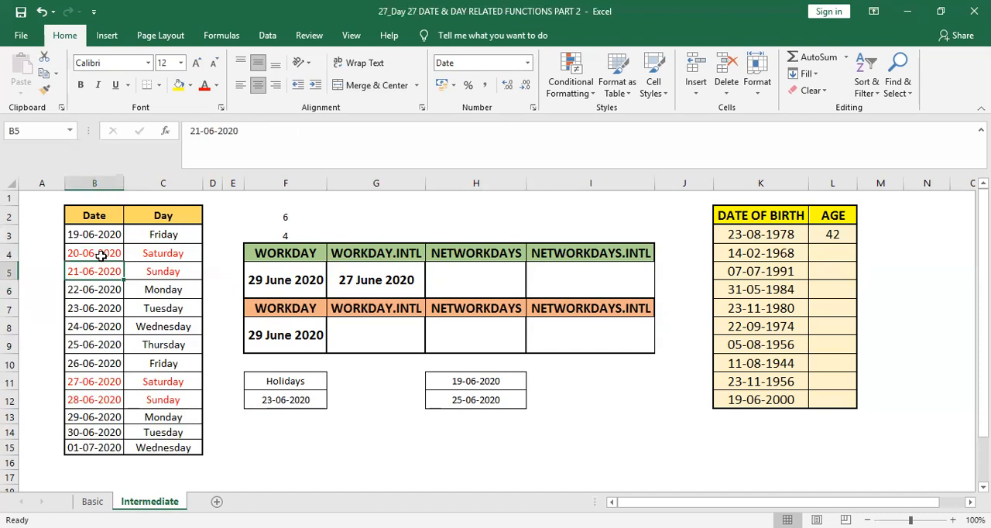
key("Down")
key("Down")
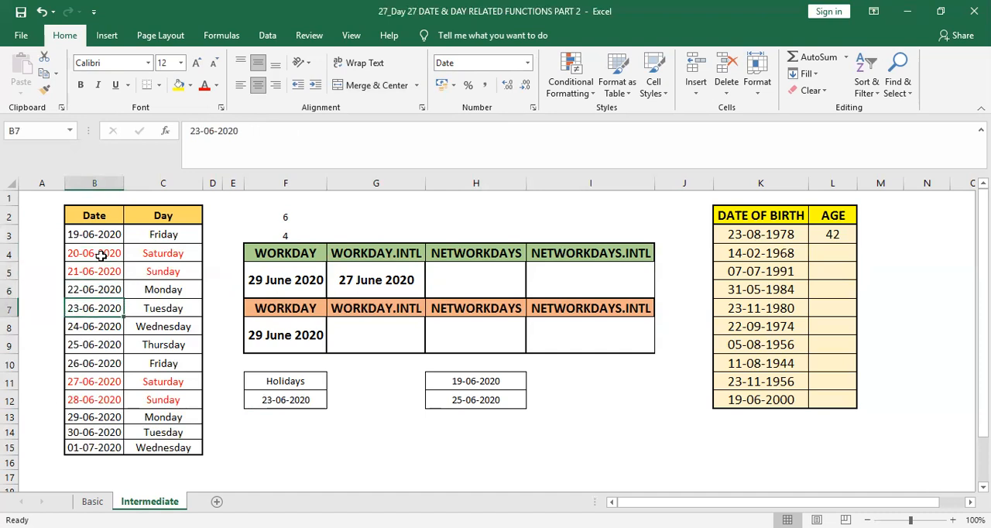
key("Down")
key("Down")
key("Down")
key("Down")
key("Down")
key("Up")
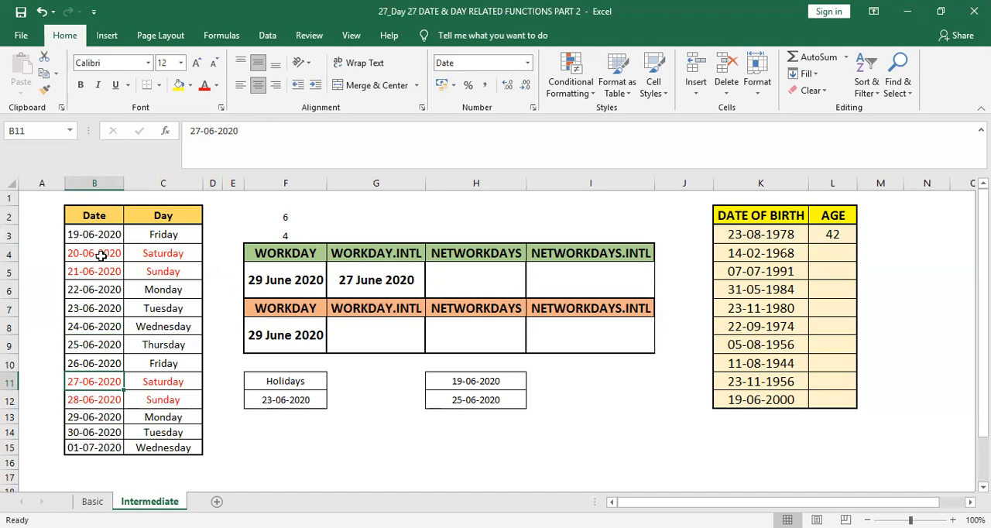
Go back to G5 and review its WORKDAY.INTL formula with the holidays argument
key("Up")
key("Right")
key("Right")
key("Right")
key("Right")
key("Up")
key("Up")
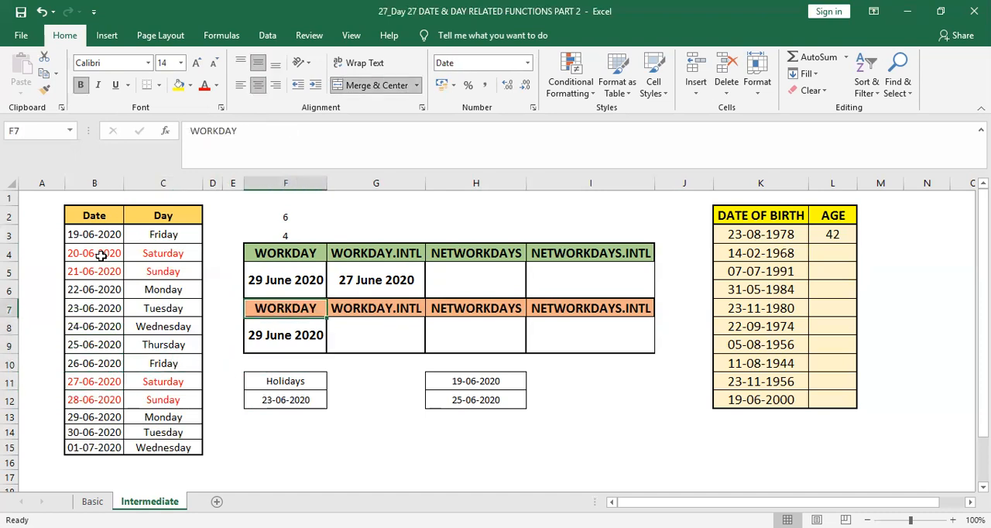
key("Up")
key("Right")
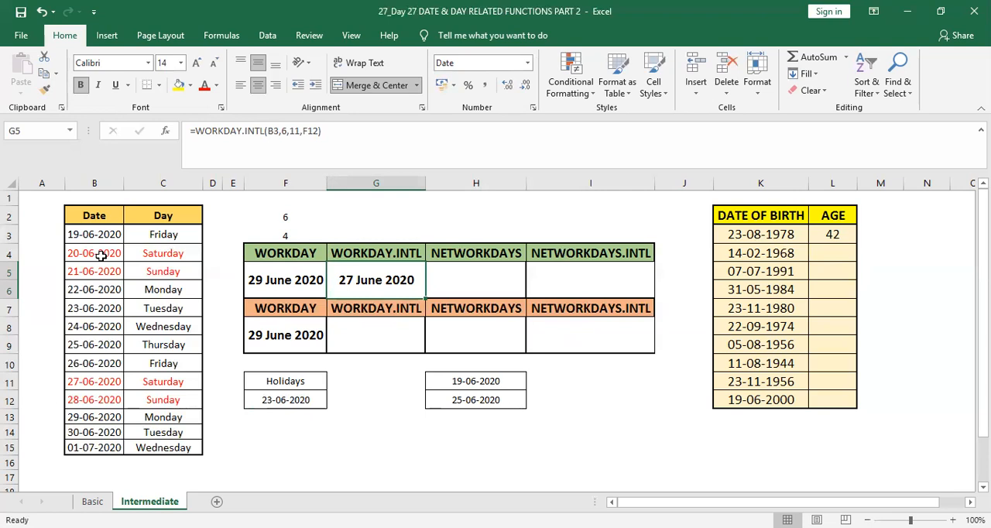
Start a WORKDAY.INTL formula in G8 under the orange WORKDAY.INTL heading
key("Down")
key("Down")
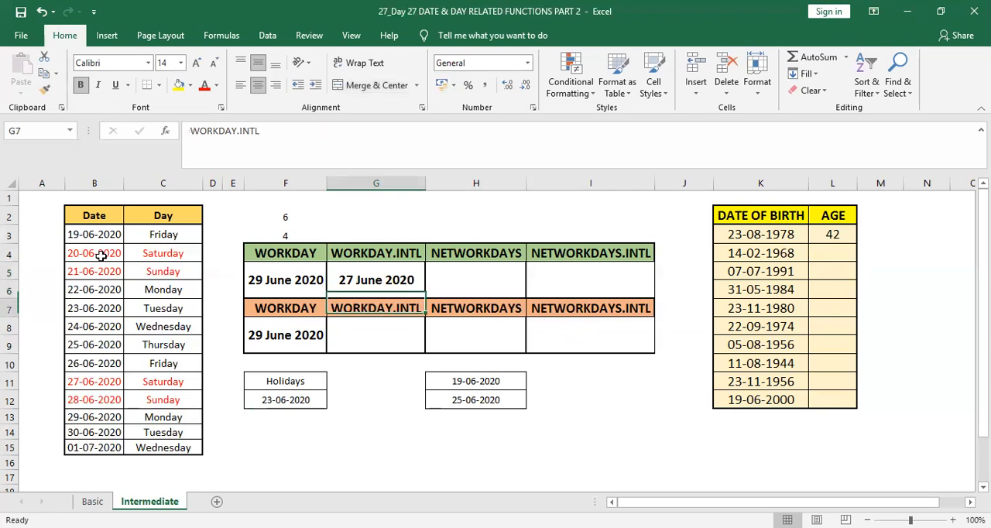
type("=")
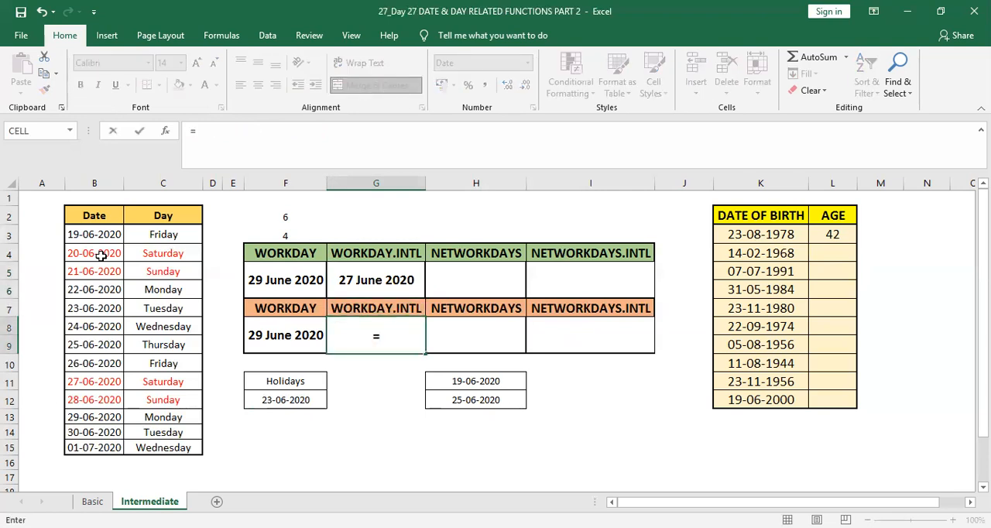
type("WEEK")
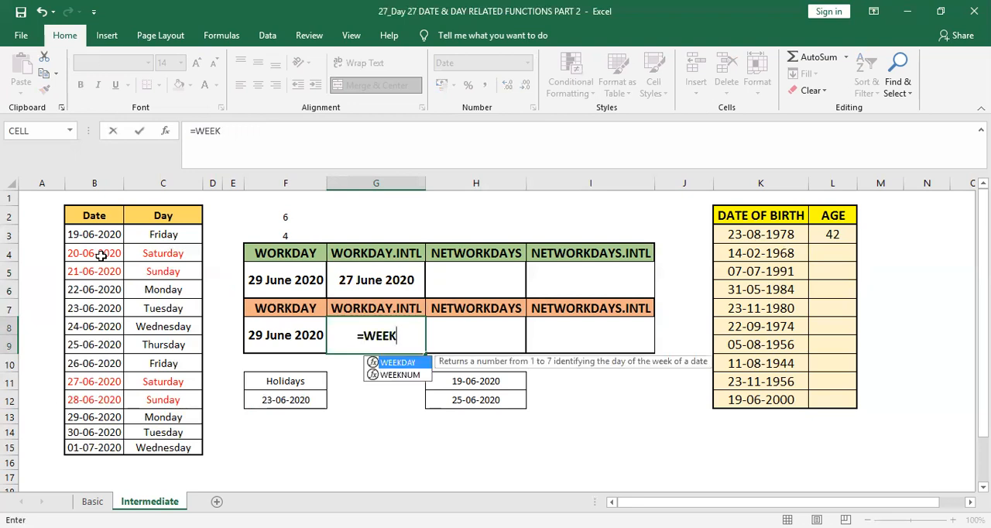
key("BackSpace")
key("BackSpace")
key("BackSpace")
type("ORK")
key("Down")
key("Tab")
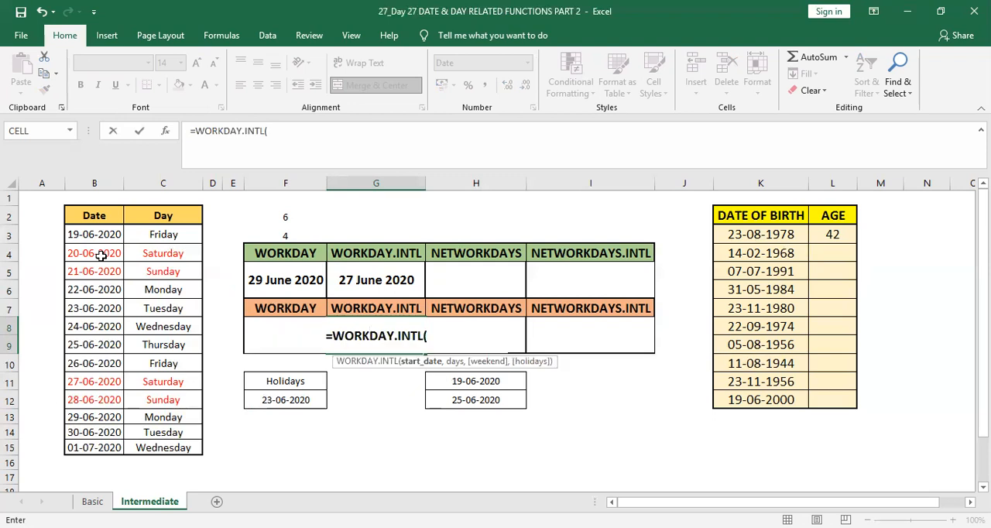
Give the G8 WORKDAY.INTL formula B6 as the start date and 4 as the number of days
key("Left")
key("Left")
key("Left")
key("Left")
key("Left")
key("Up")
key("Up")
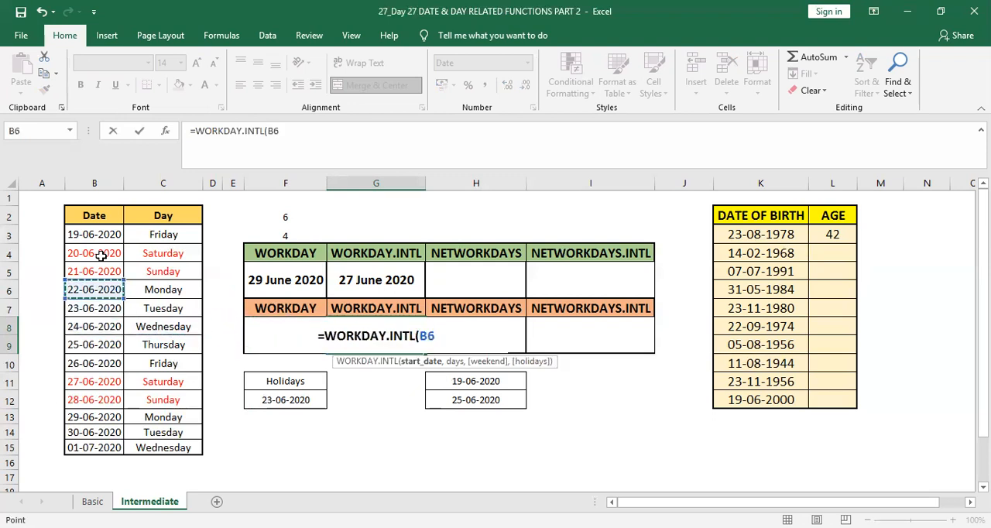
type(",")
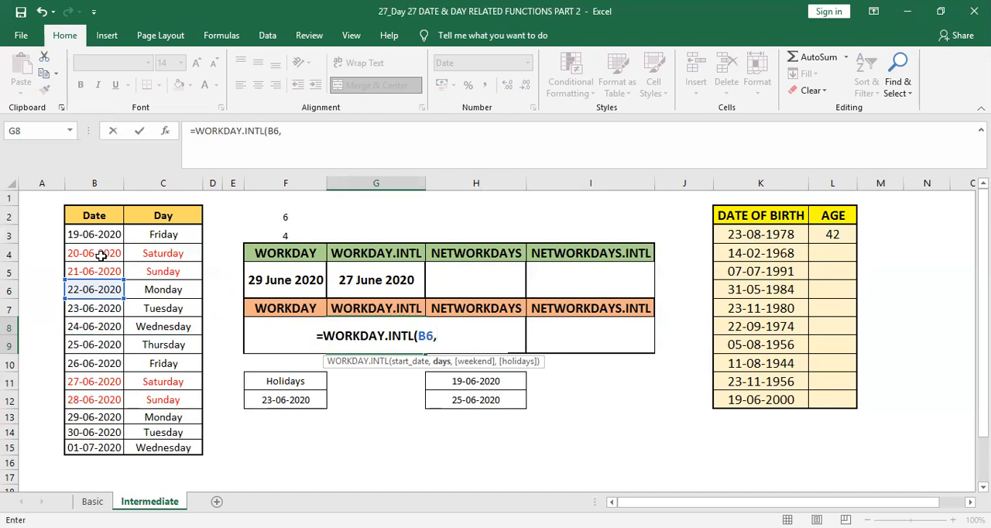
type("4,")
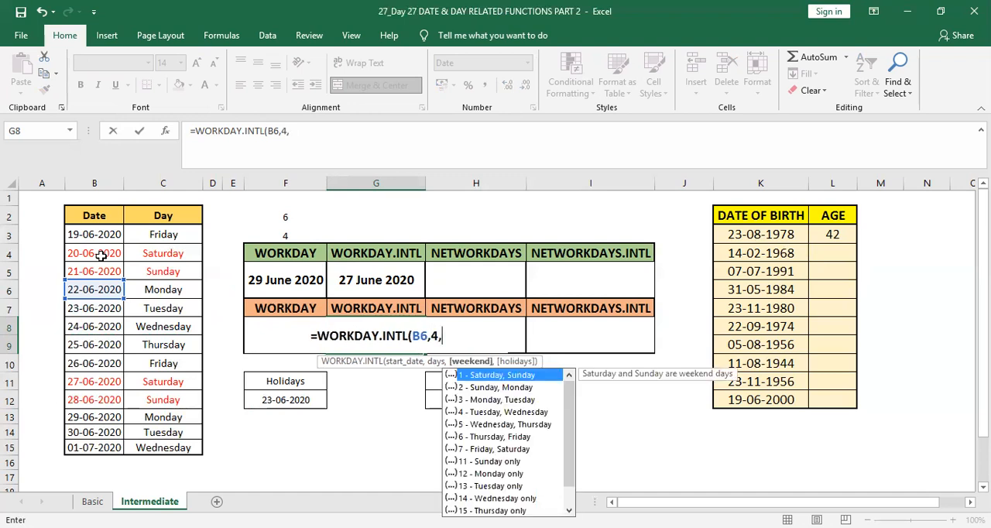
Set the weekend argument to 11 - Sunday only, complete G8 as =WORKDAY.INTL(B6,4,11) without holidays, and reselect G8 to check it
key("Down")
key("Down")
key("Down")
key("Down")
key("Down")
key("Down")
key("Down")
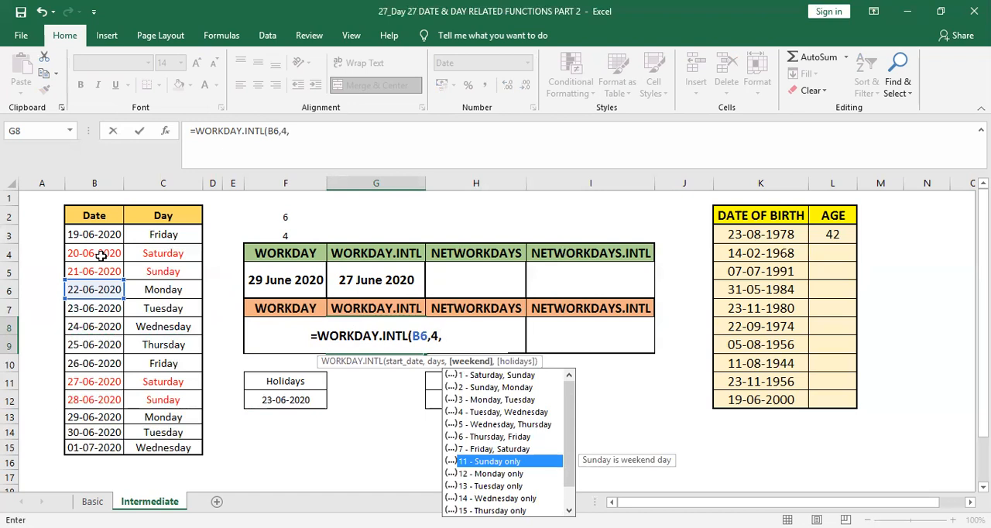
key("Tab")
key("Return")
key("Return")
key("Return")
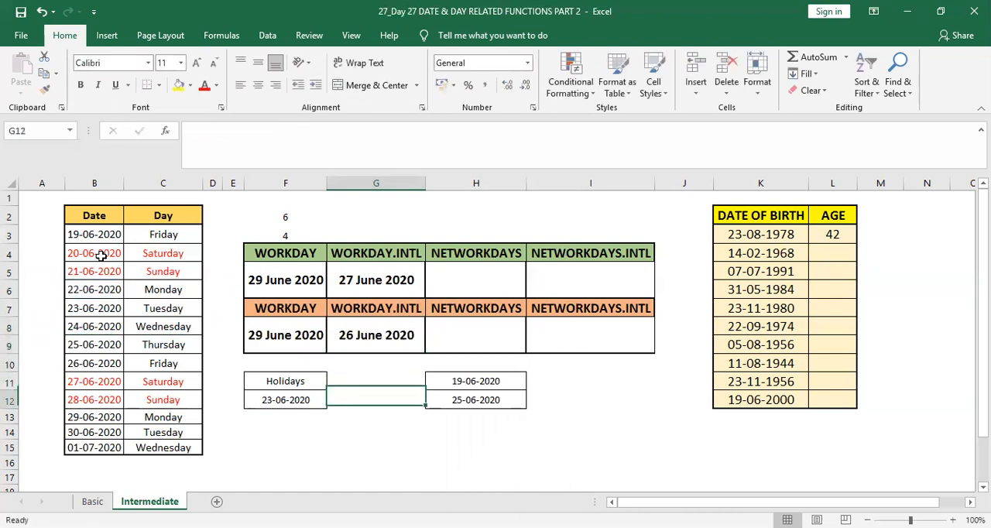
key("Left")
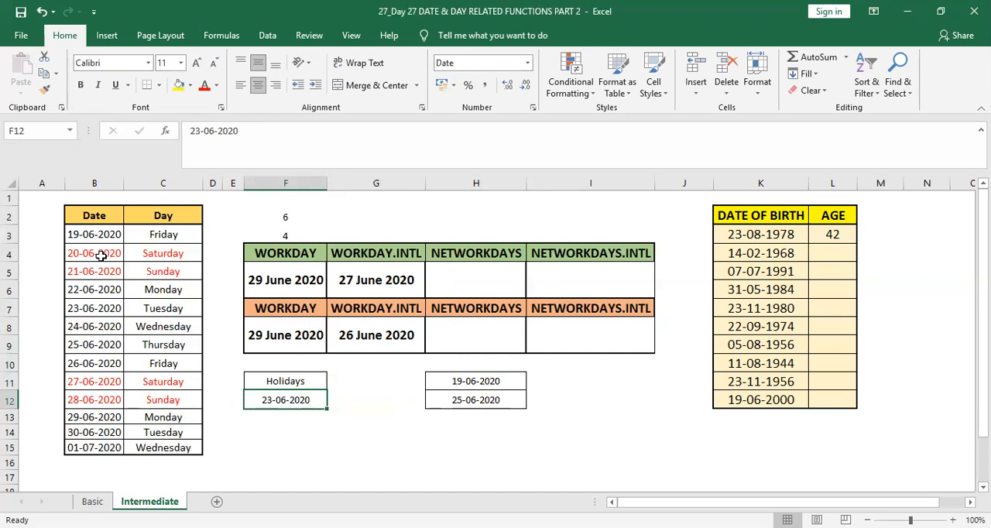
left_click(381, 339)
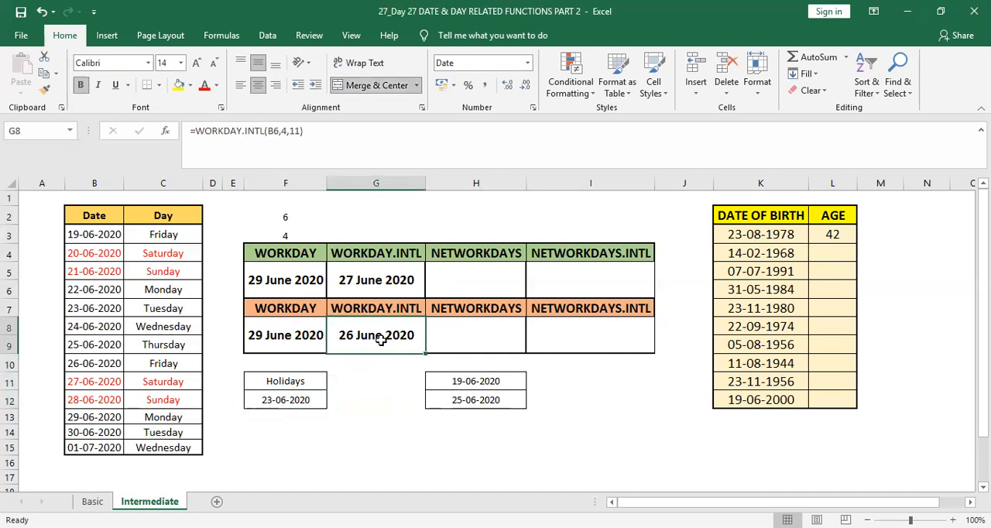
Start a NETWORKDAYS formula in H5 under the green NETWORKDAYS heading
key("Up")
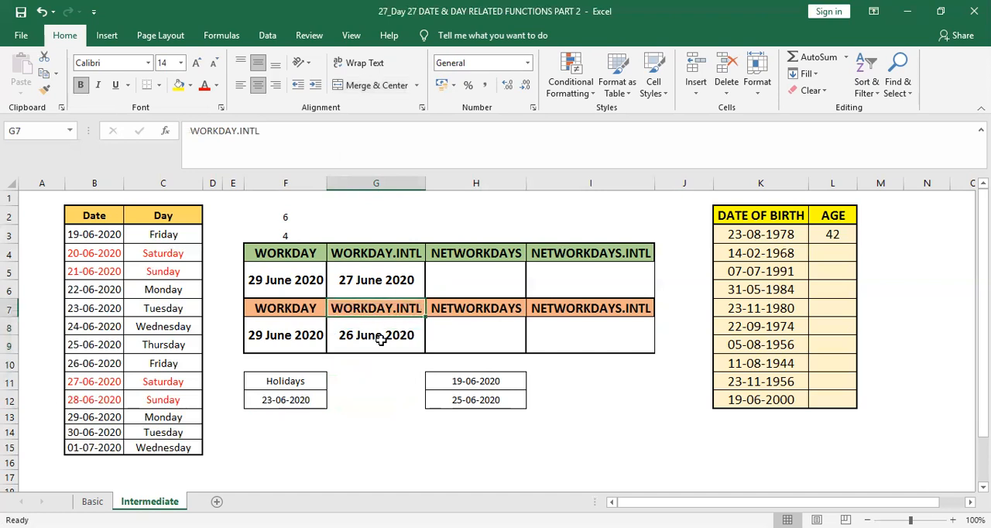
key("Up")
key("Right")
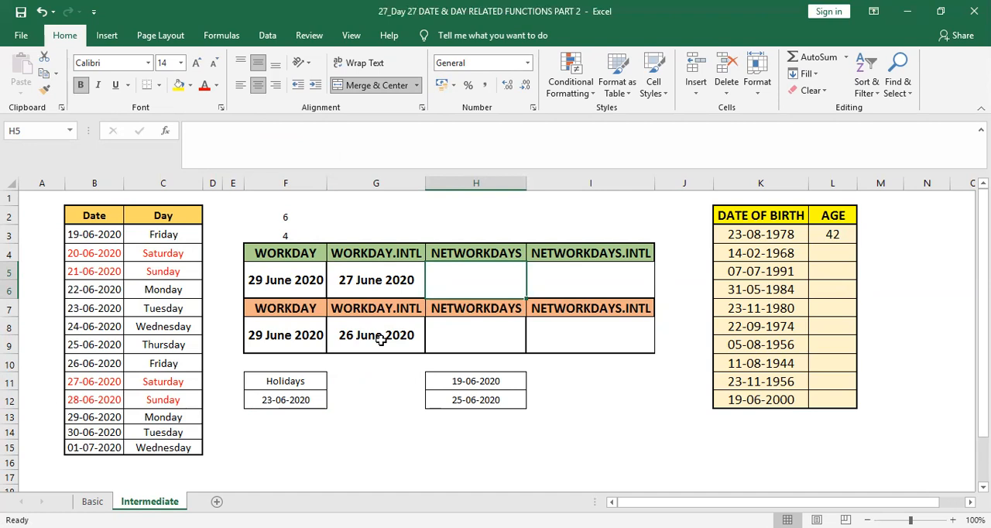
type("=")
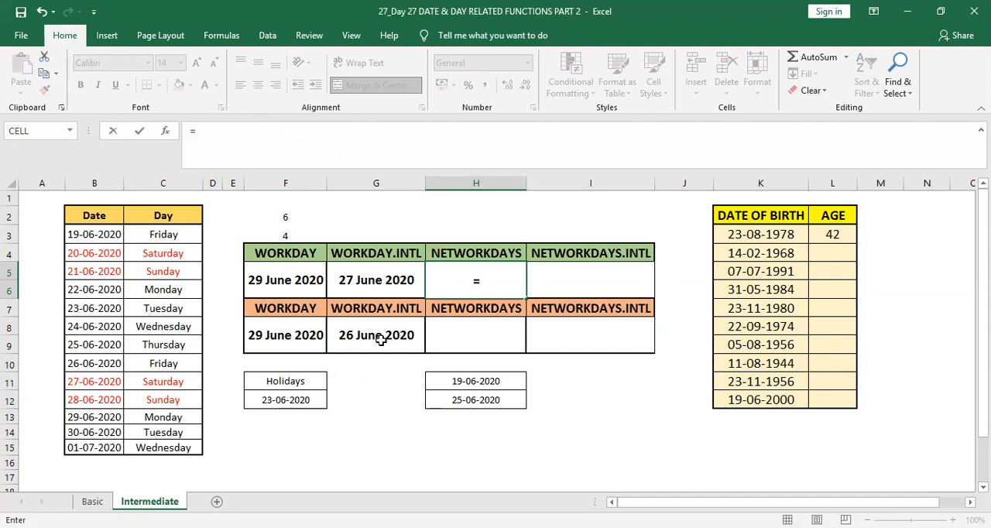
type("NETW")
key("Tab")
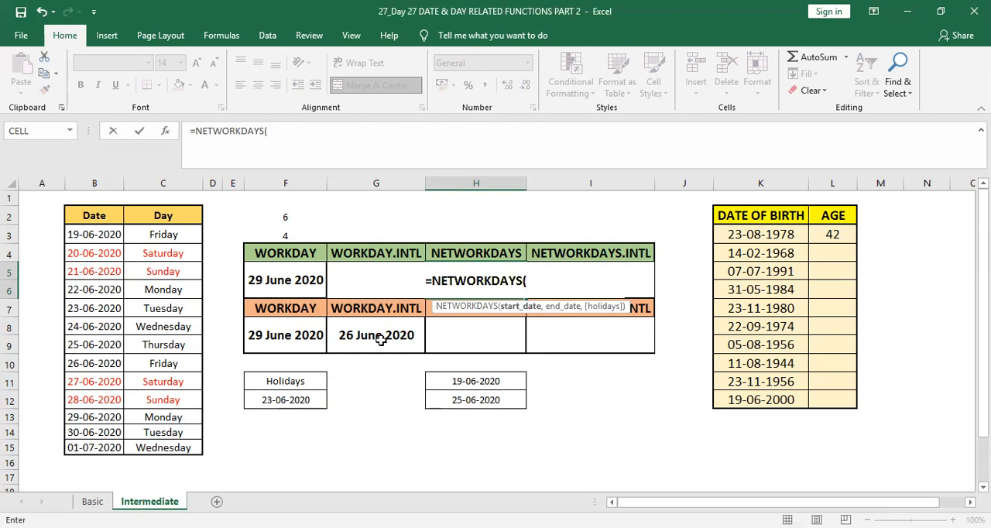
Use H11 as the start date and H12 as the end date, completing H5 as =NETWORKDAYS(H11,H12)
key("Down")
key("Down")
key("Down")
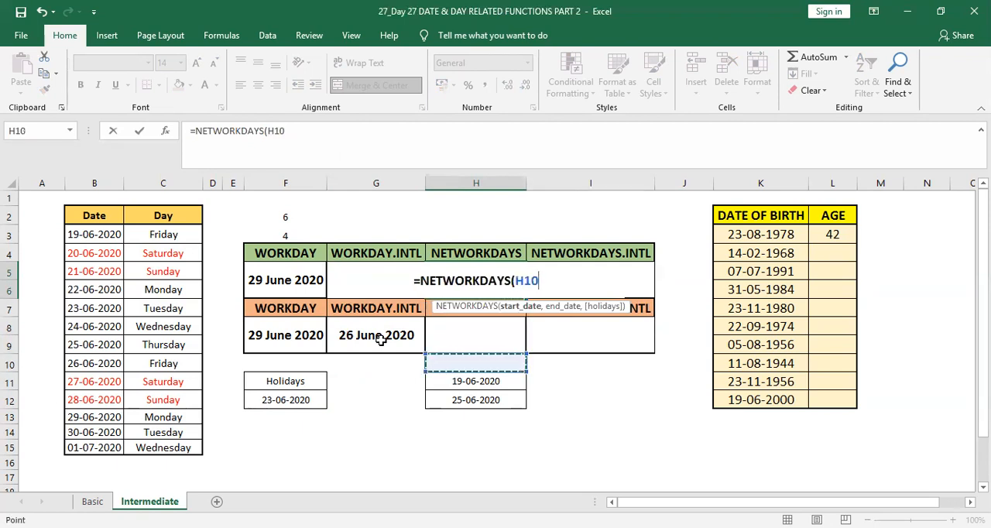
key("Down")
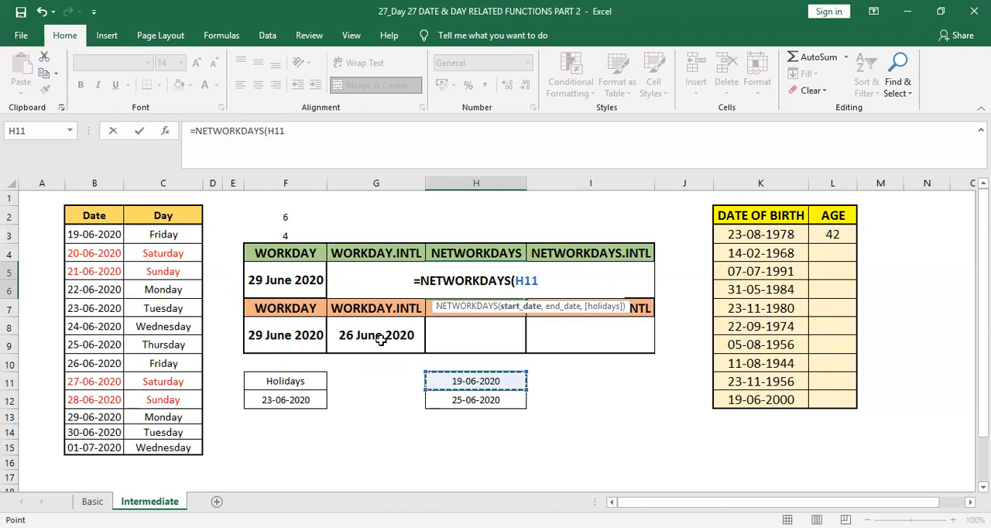
type(",")
key("Down")
key("Down")
key("Down")
key("Down")
key("Down")
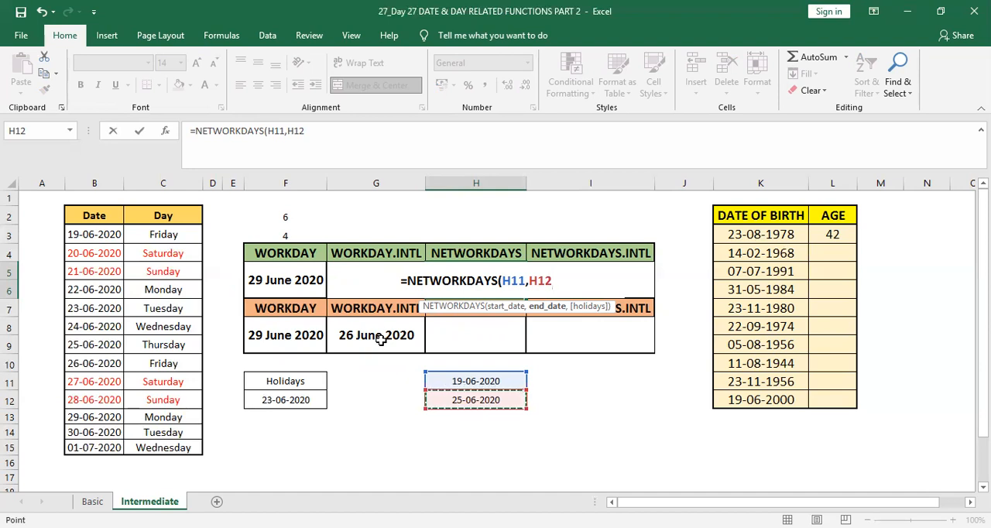
type(")")
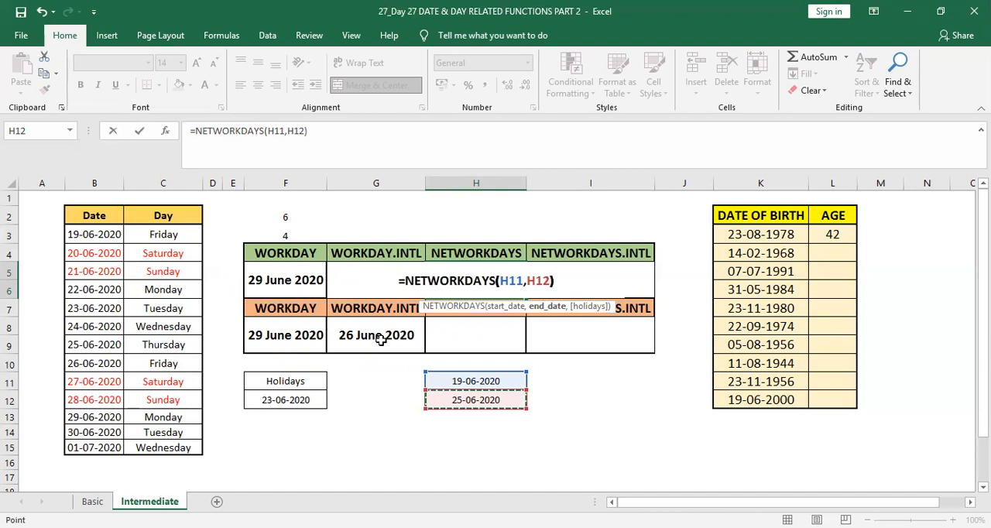
key("Return")
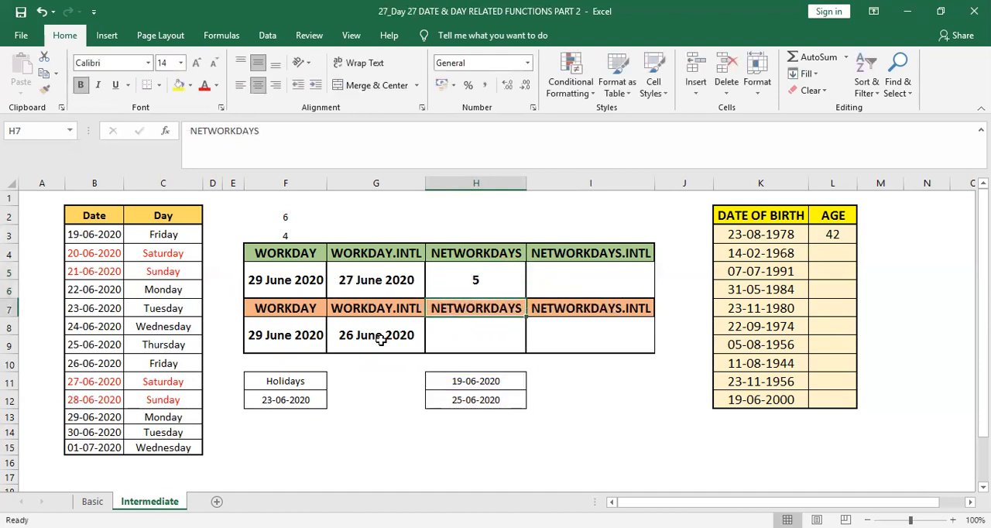
key("Up")
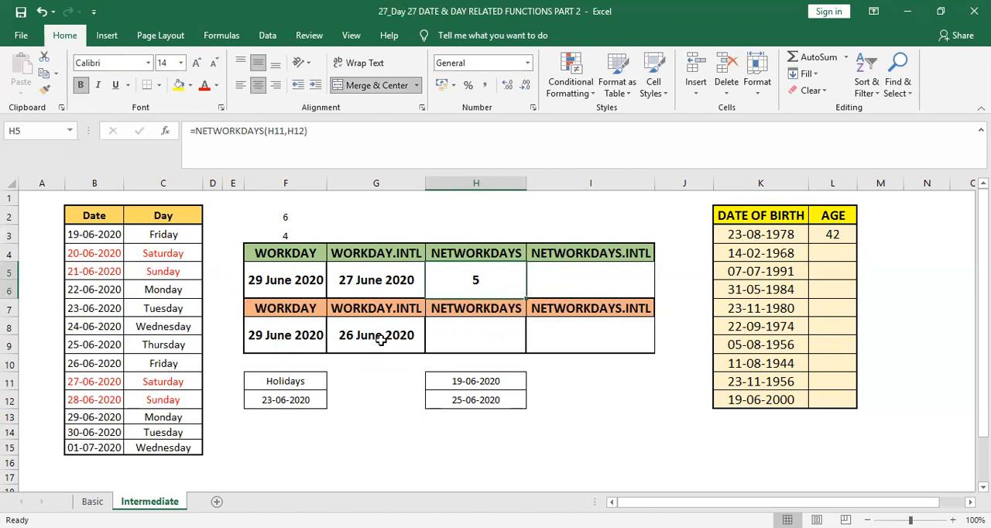
Start a NETWORKDAYS formula in H8 under the orange NETWORKDAYS heading
key("Down")
key("Down")
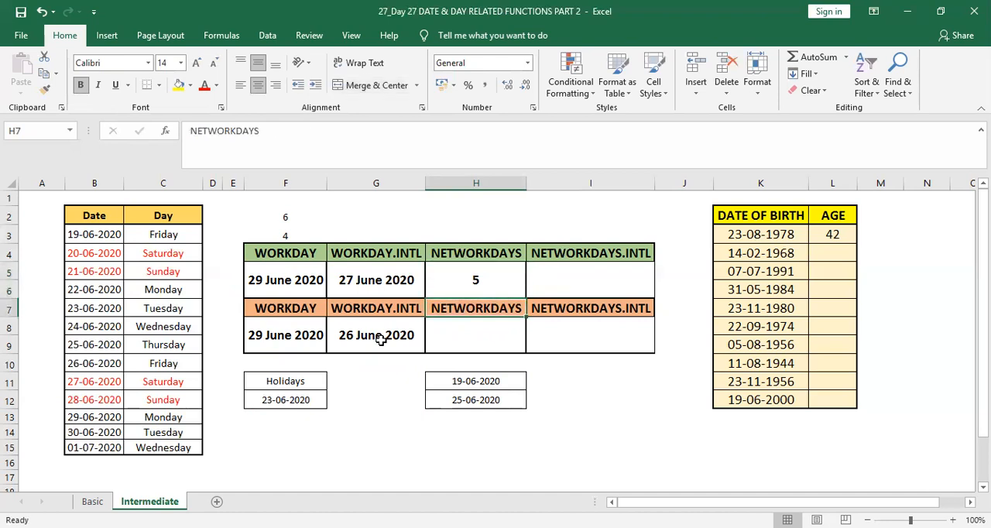
type("=")
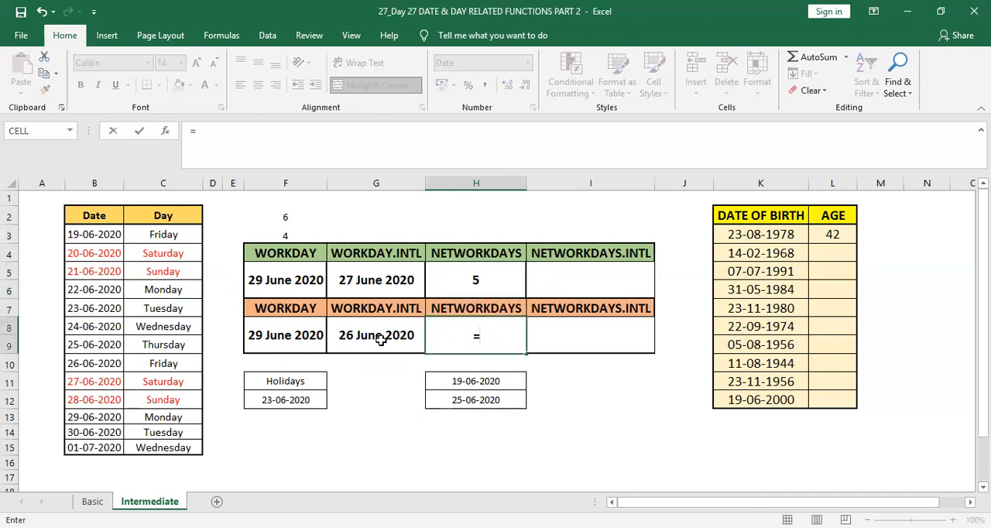
type("NETWO")
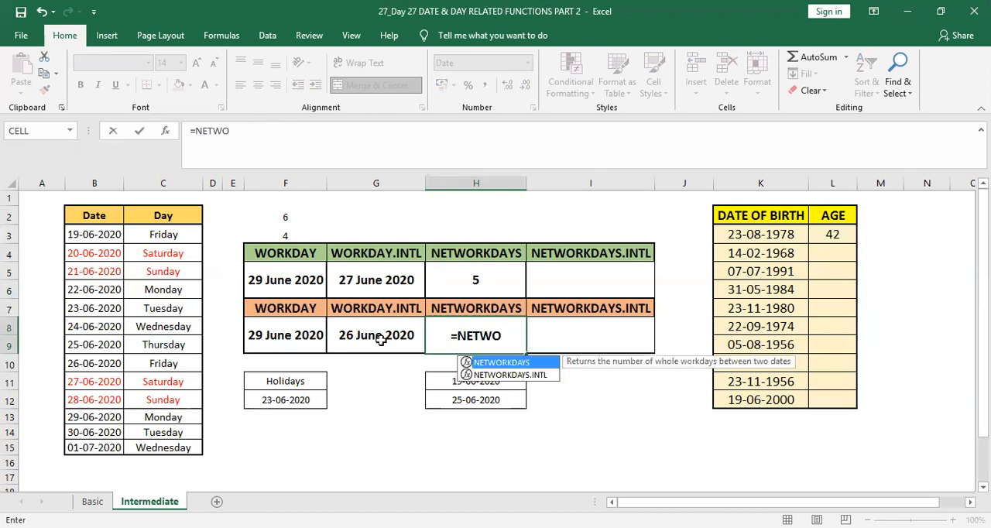
key("Tab")
Give the H8 NETWORKDAYS formula B6 from the Date column as its start date
key("Left")
key("Left")
key("Left")
key("Left")
key("Left")
Add B13 as the end date and complete the H8 formula as =NETWORKDAYS(B6,B13)
key("Left")
key("Left")
key("Up")
key("Up")
key("Right")
type(",")
key("Down")
key("Down")
key("Down")
key("Down")
key("Left")
key("Left")
key("Left")
key("Left")
key("Left")
key("Left")
key("Down")
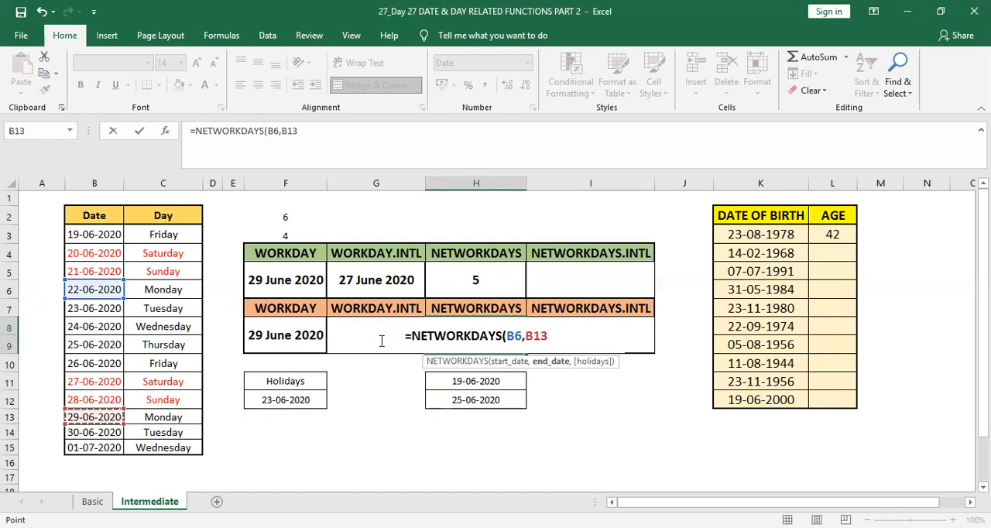
type(")")
key("Return")
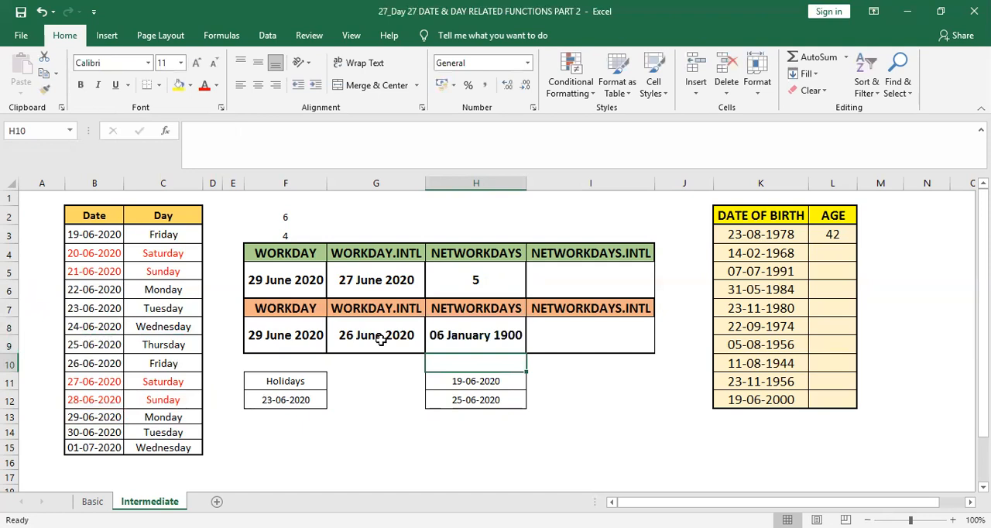
Change the number format of H8 to General
key("Up")
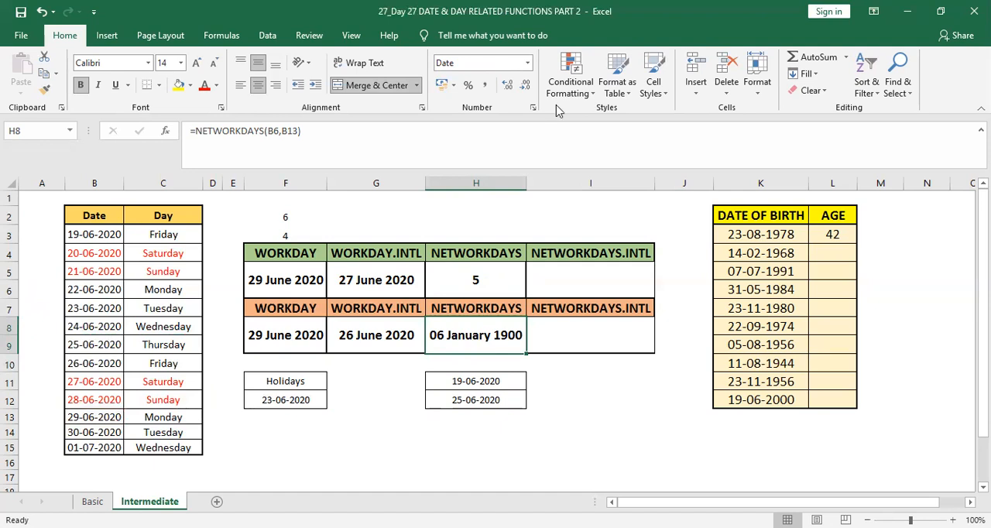
left_click(528, 68)
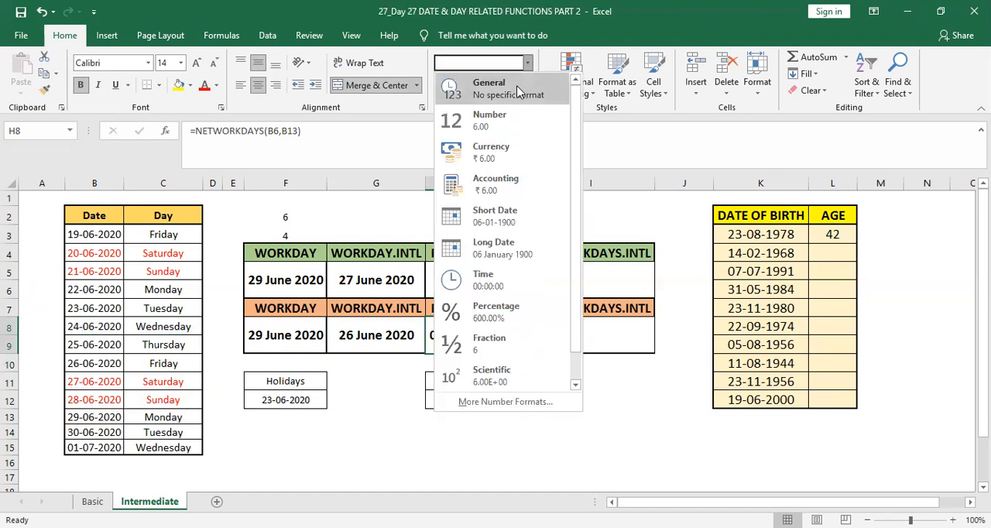
left_click(517, 91)
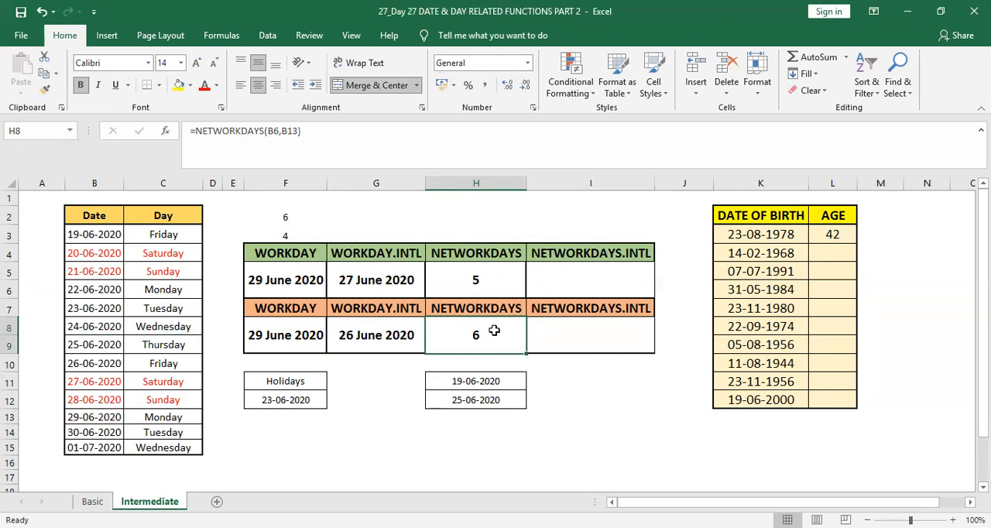
Start a NETWORKDAYS.INTL formula in I5 under the green NETWORKDAYS.INTL heading
key("Up")
key("Up")
key("Up")
key("Down")
key("Right")
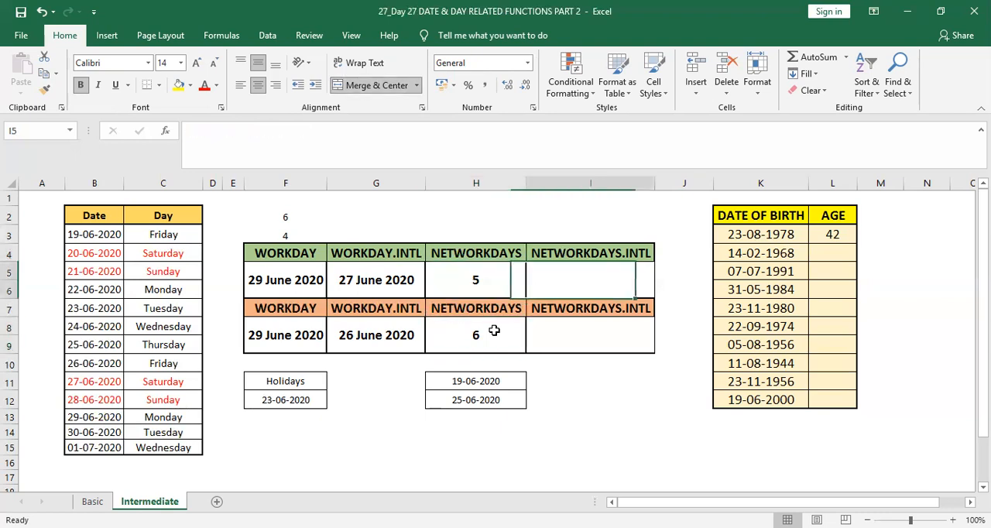
type("=")
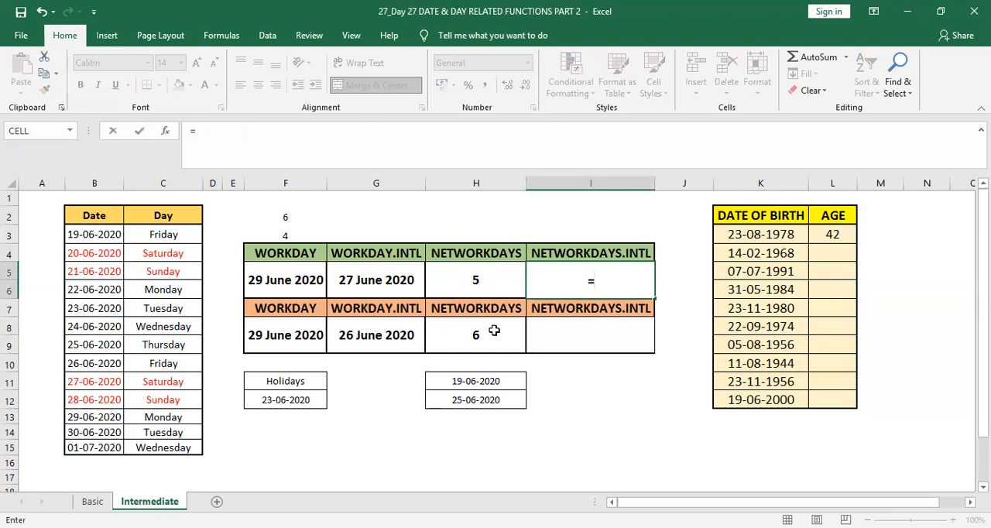
type("NETWORKDAYS")
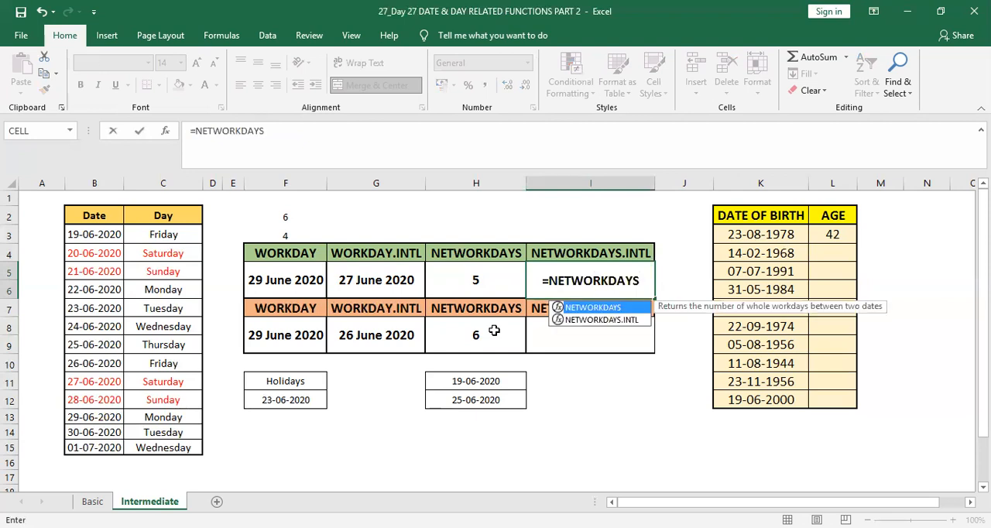
key("Down")
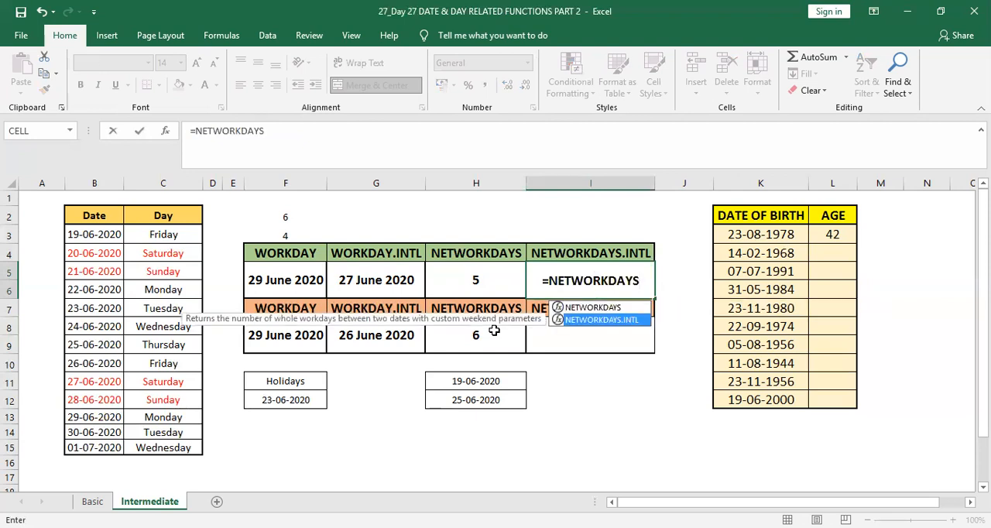
key("Tab")
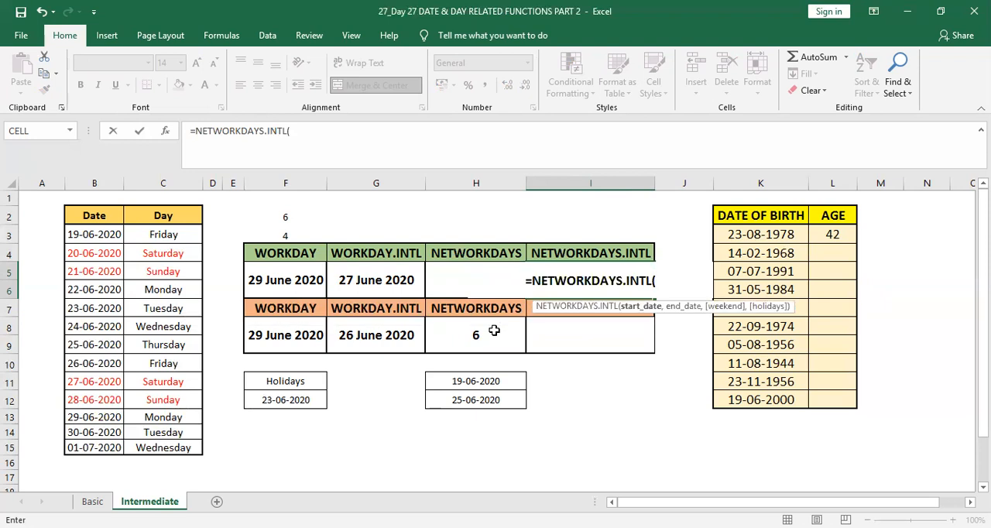
Give the I5 NETWORKDAYS.INTL formula H11 as its start date
key("Left")
key("Left")
key("Right")
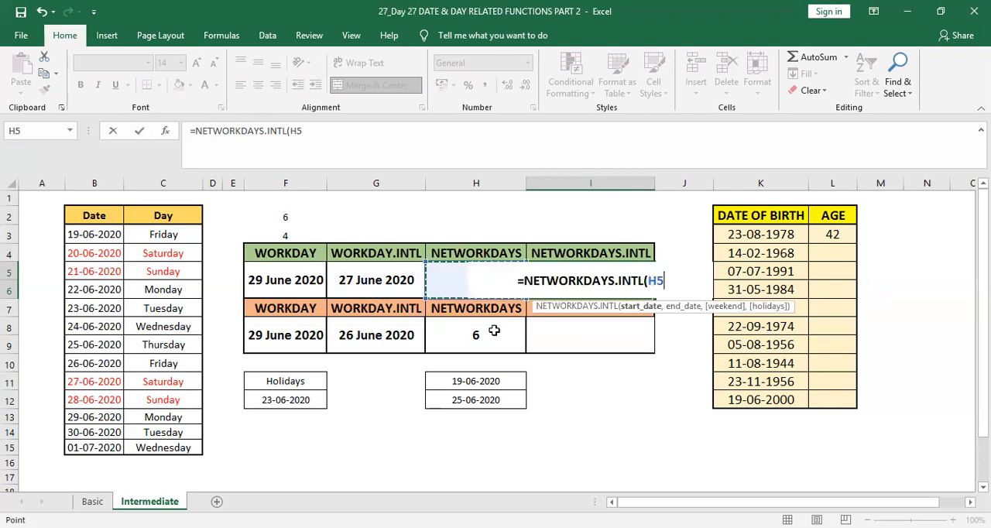
key("Down")
key("Down")
key("Down")
key("Down")
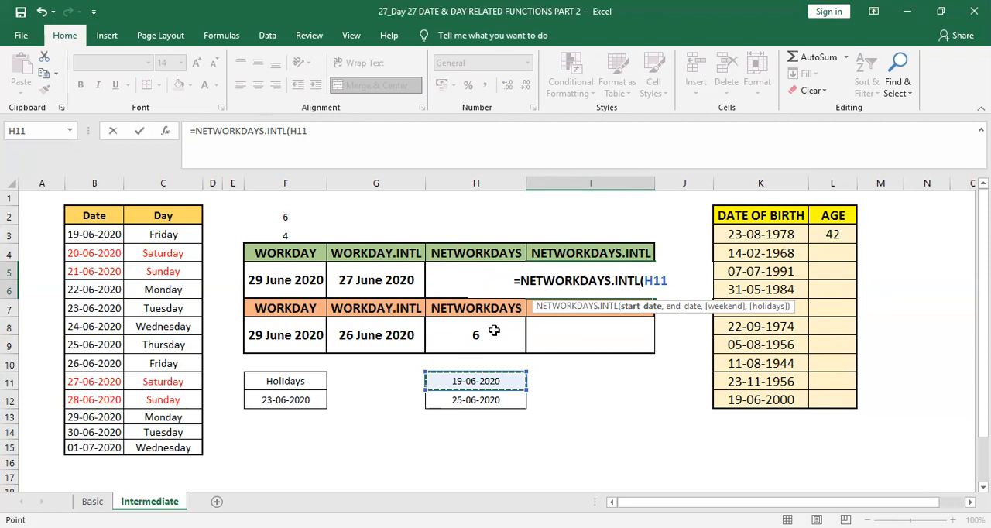
Add H12 as the end date of the I5 formula
type(",")
key("Down")
key("Down")
key("Down")
key("Down")
key("Down")
key("Left")
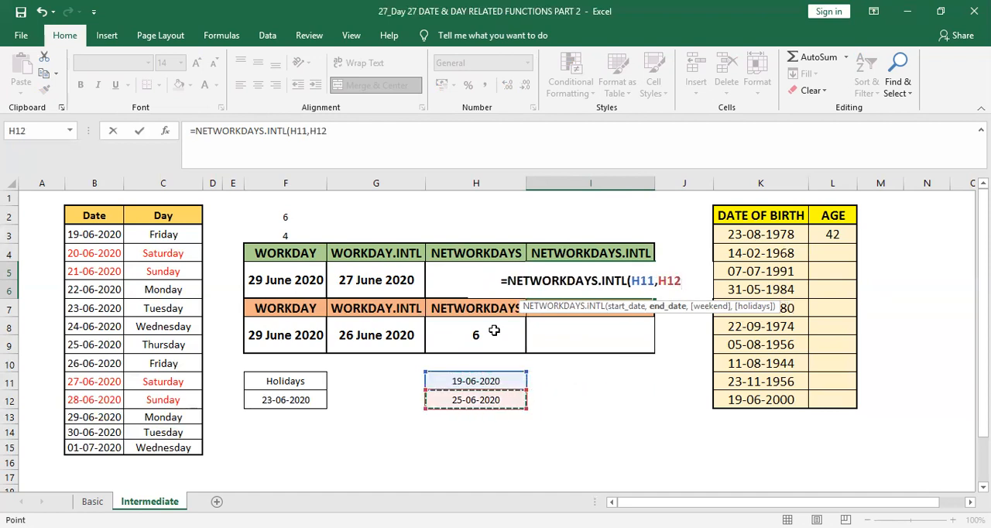
Set the weekend argument of the I5 formula to 11 - Sunday only
type(",")
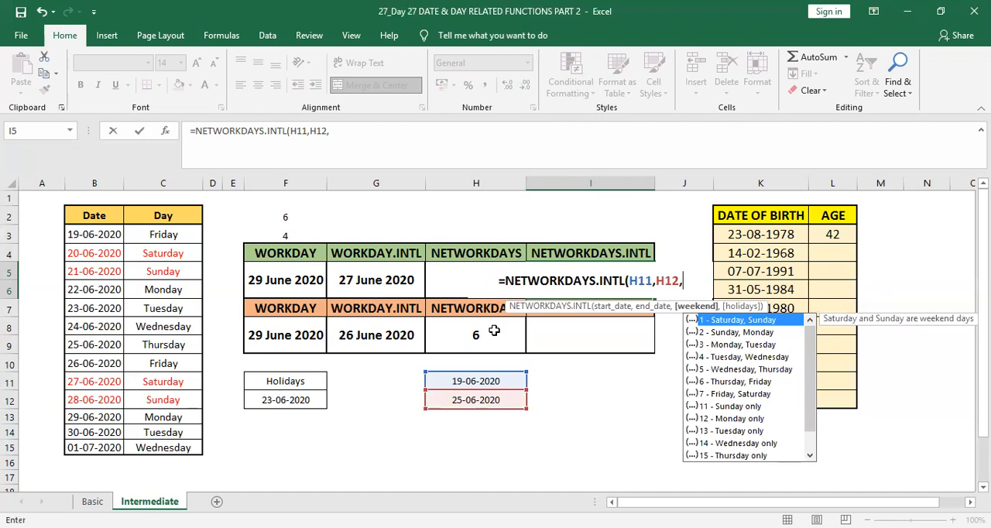
key("Down")
key("Down")
key("Down")
key("Down")
key("Down")
key("Down")
key("Down")
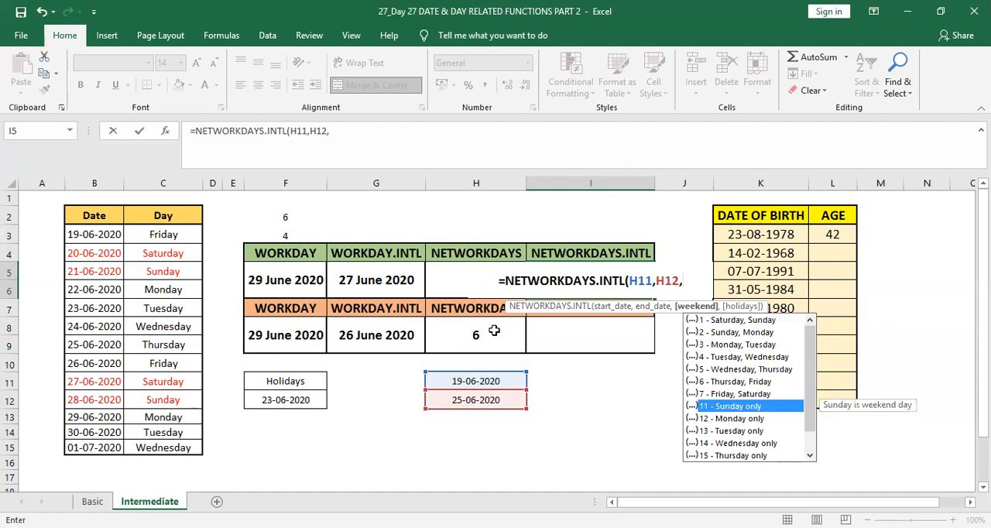
key("Tab")
Add F12 as the holidays argument and complete the I5 formula as =NETWORKDAYS.INTL(H11,H12,11,F12)
type(",")
key("Down")
key("Down")
key("Down")
key("Left")
key("Left")
key("Left")
key("Down")
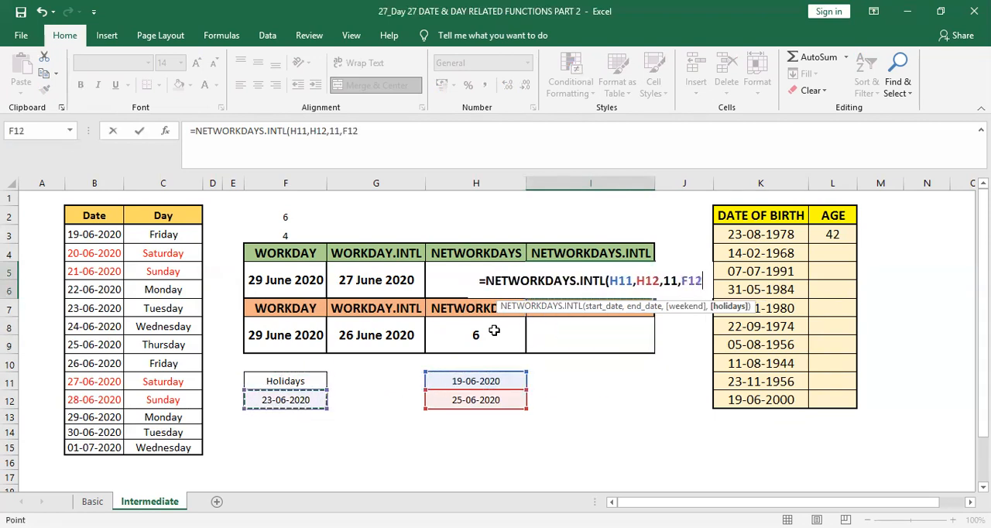
type(")")
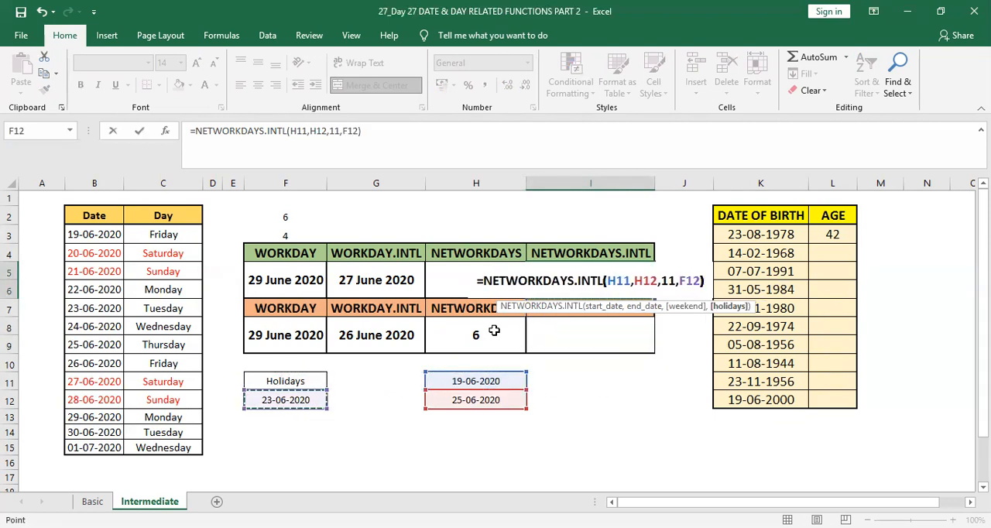
key("Return")
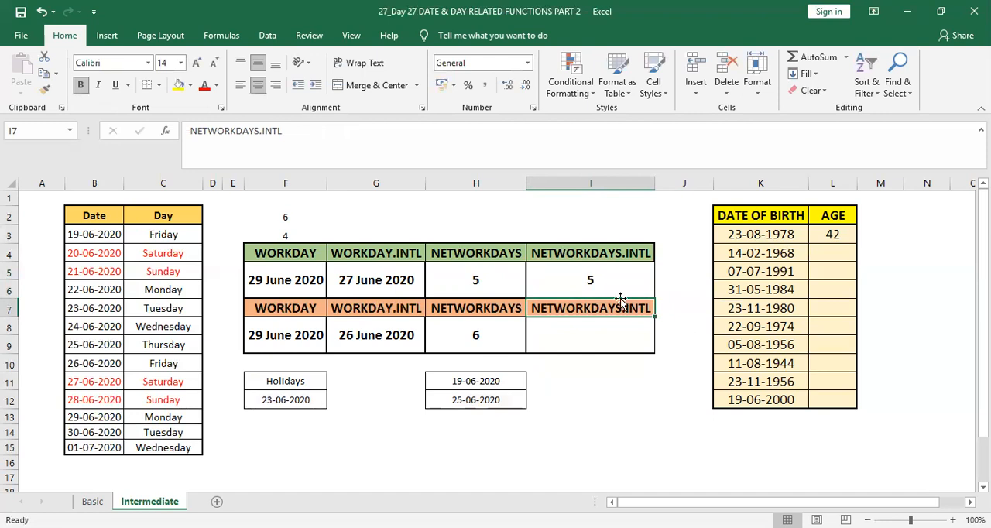
left_click(586, 283)
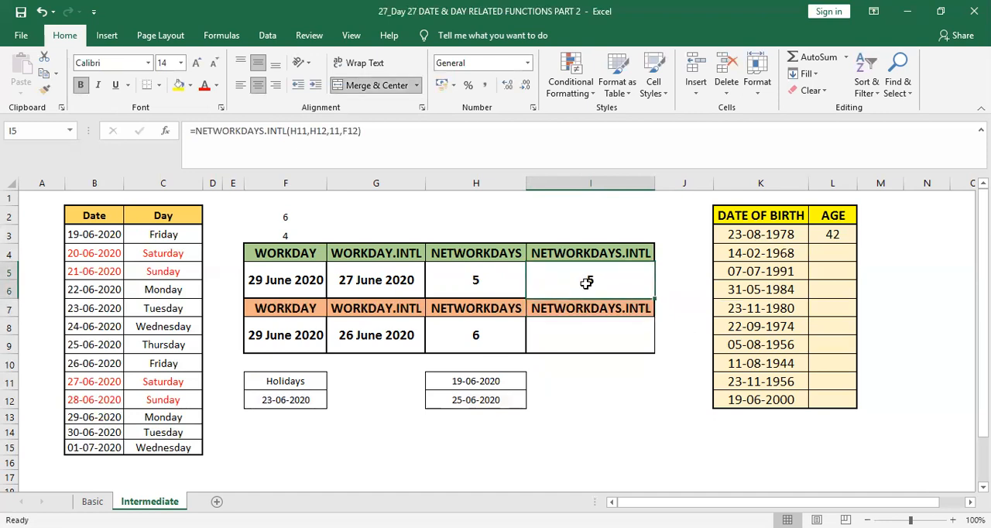
Change the number format of I8, under the orange NETWORKDAYS.INTL heading, to General
left_click(578, 329)
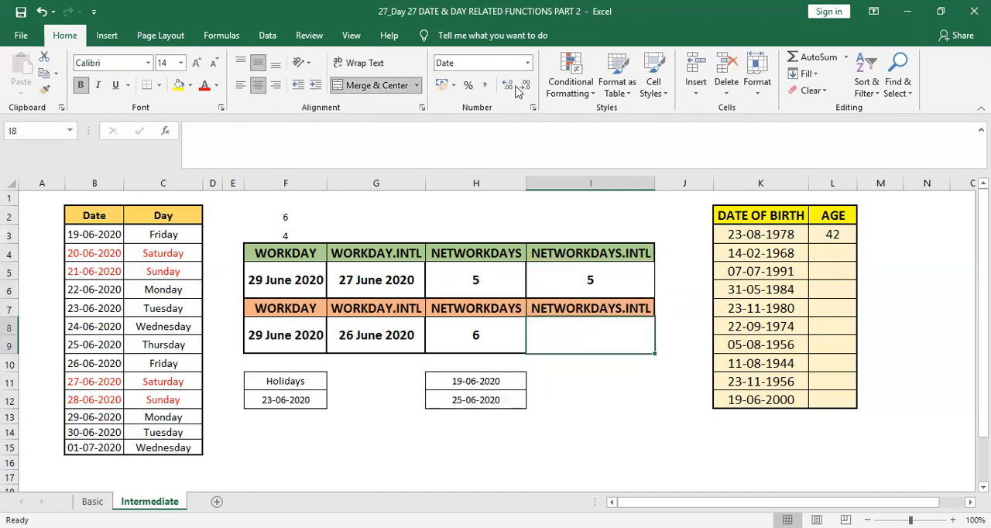
left_click(528, 64)
left_click(490, 96)
Start a NETWORKDAYS.INTL formula in I8 with B3 from the Date column as its start date
type("=")
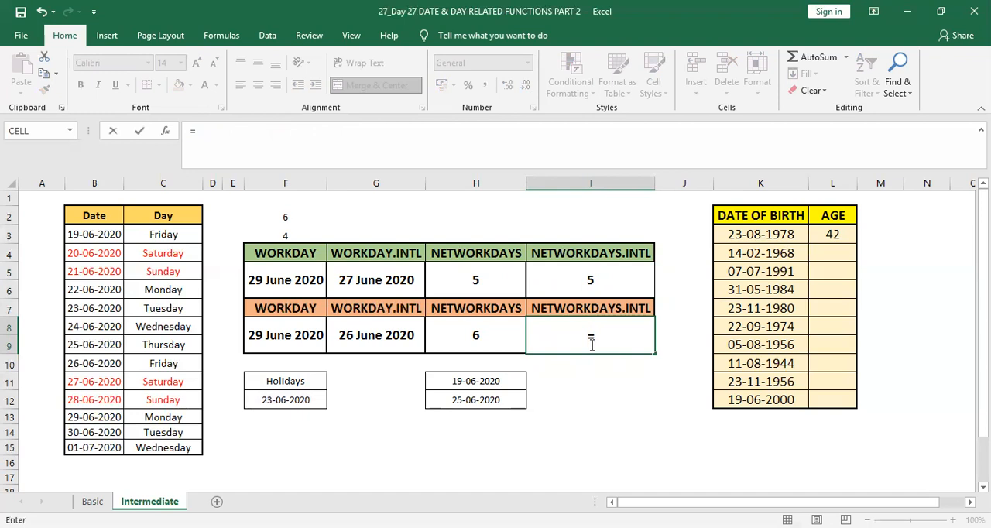
type("NETWO")
key("Down")
key("Tab")
key("Left")
key("Down")
key("Down")
key("Down")
key("Left")
Add B14 from the Date column as the end date of the I8 formula
key("Left")
key("Left")
key("Left")
key("Left")
key("Left")
key("Up")
key("Up")
key("Up")
key("Up")
key("Up")
key("Up")
key("Up")
key("Up")
key("Up")
key("Down")
type(",")
key("Left")
key("Left")
key("Left")
key("Left")
key("Left")
key("Left")
key("Left")
key("Down")
key("Down")
key("Down")
key("Down")
key("Down")
key("Down")
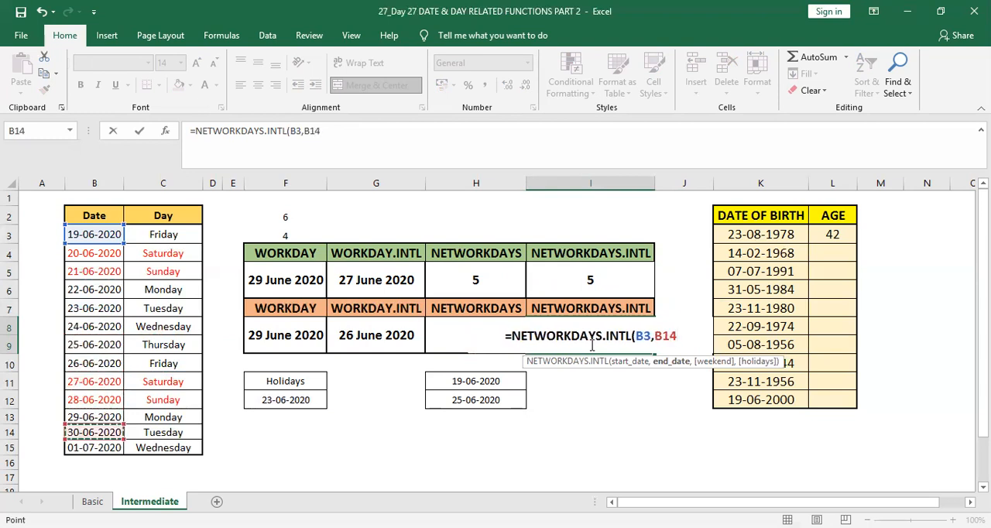
Choose weekend option 11 - Sunday only and complete the I8 formula as =NETWORKDAYS.INTL(B3,B14,11)
type(",")
key("Down")
key("Down")
key("Down")
key("Down")
key("Down")
key("Down")
key("Down")
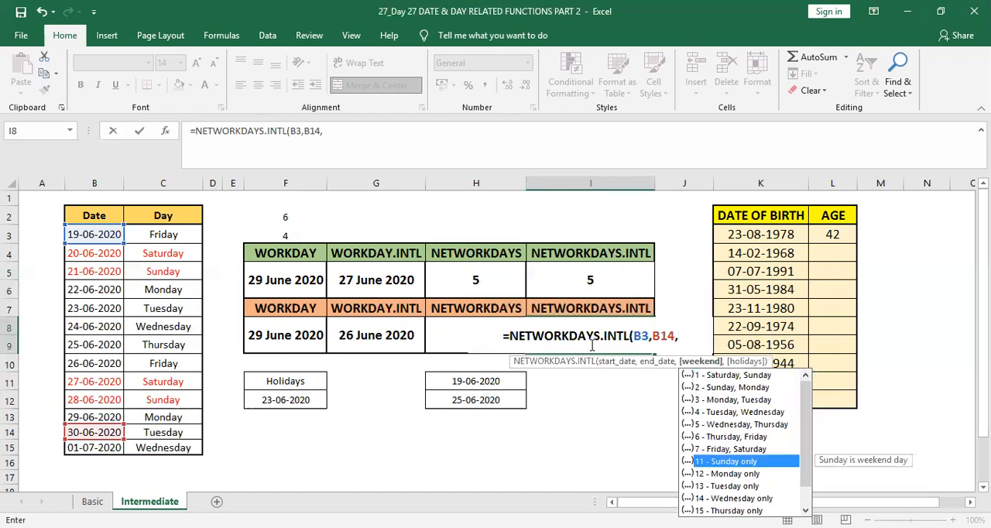
key("Tab")
key("Return")
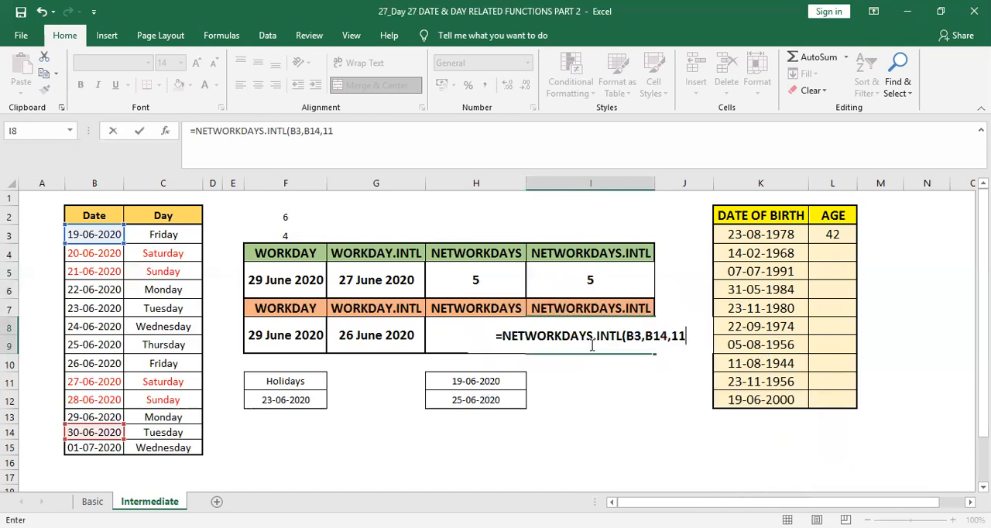
key("Down")
key("Down")
key("Left")
key("Left")
key("Left")
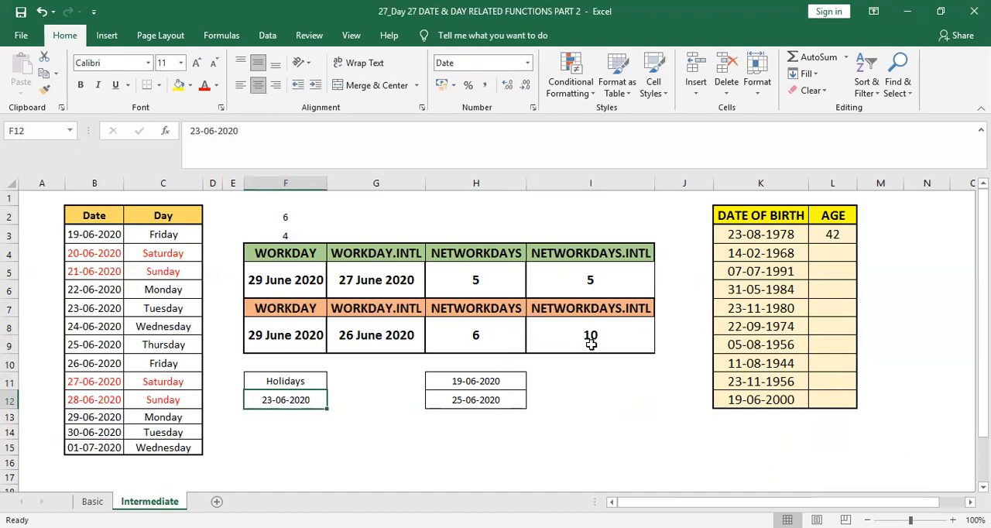
type(")")
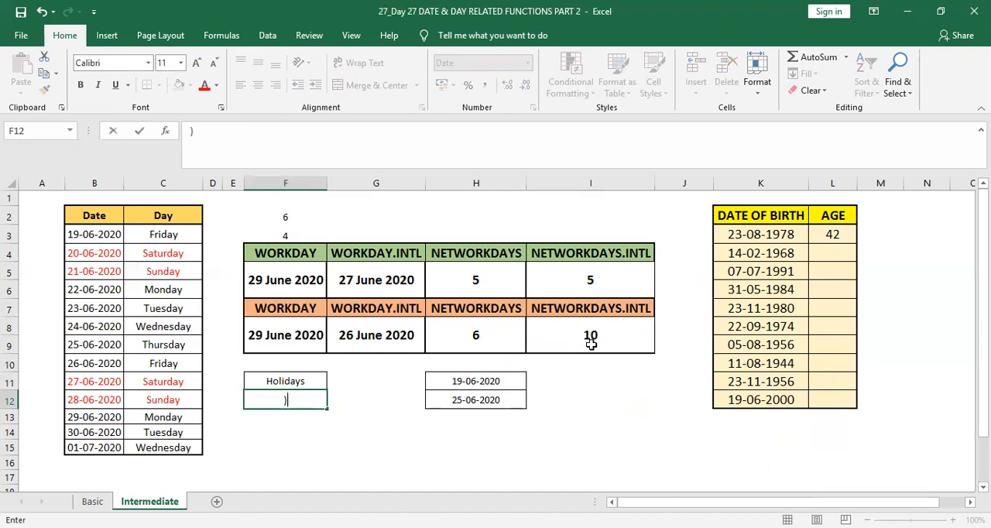
key("Escape")
Add F12 as the holidays argument of the I8 formula, making it =NETWORKDAYS.INTL(B3,B14,11,F12)
left_click(590, 344)
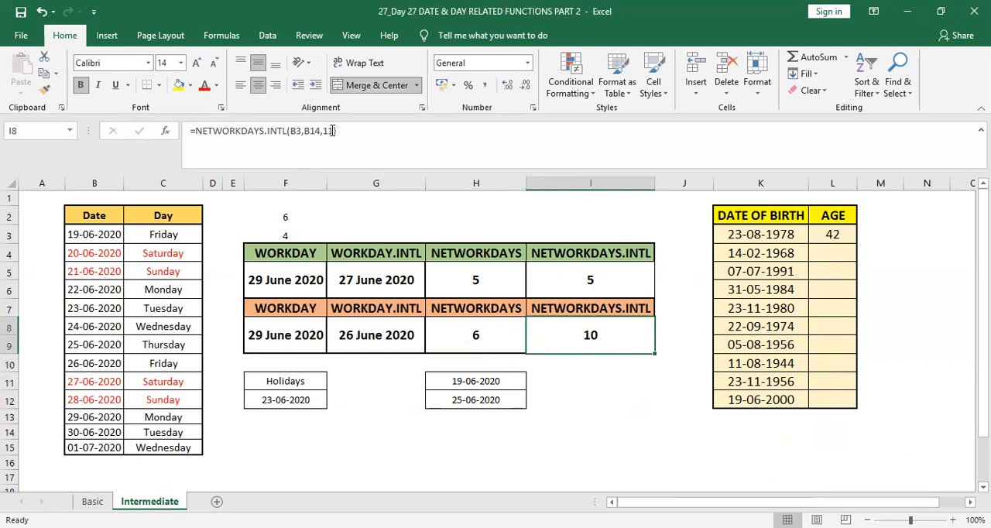
left_click(333, 130)
type(",")
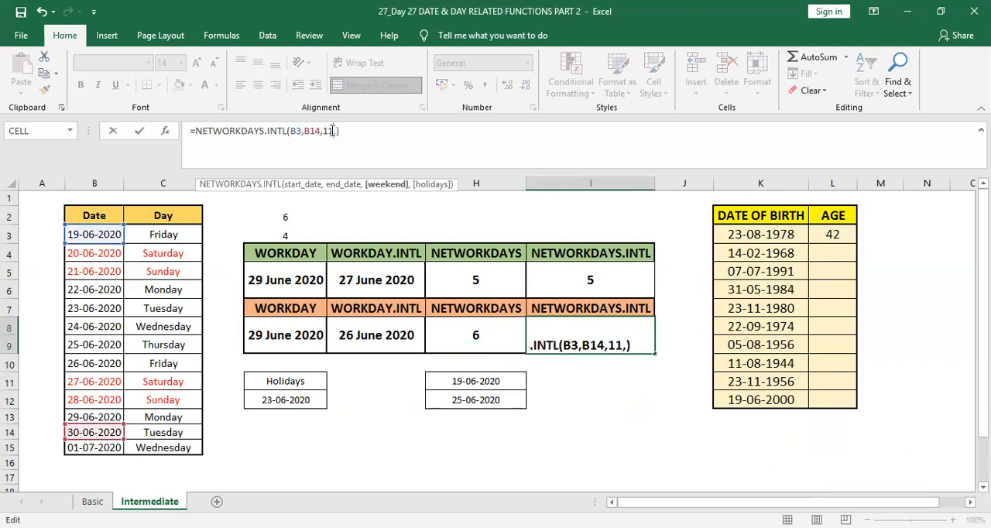
left_click(286, 401)
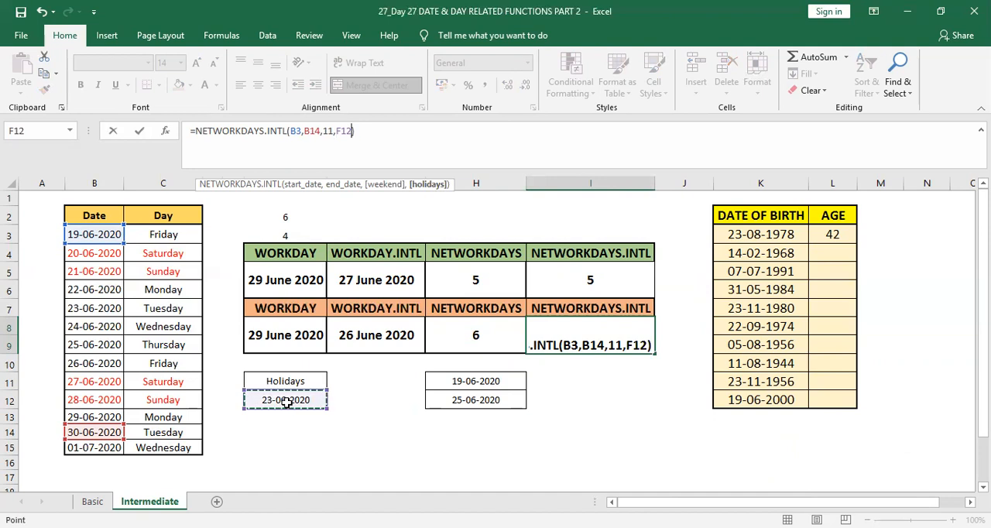
key("Return")
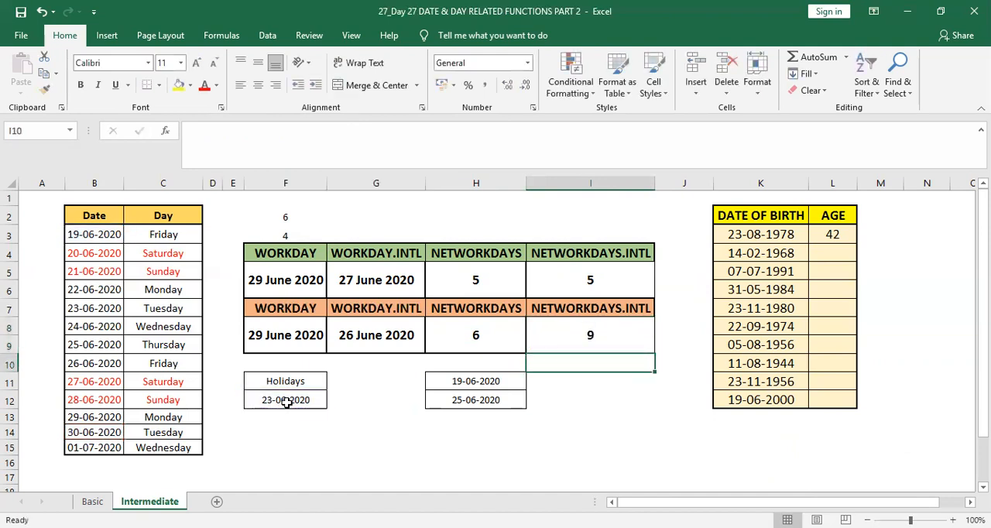
left_click(569, 346)
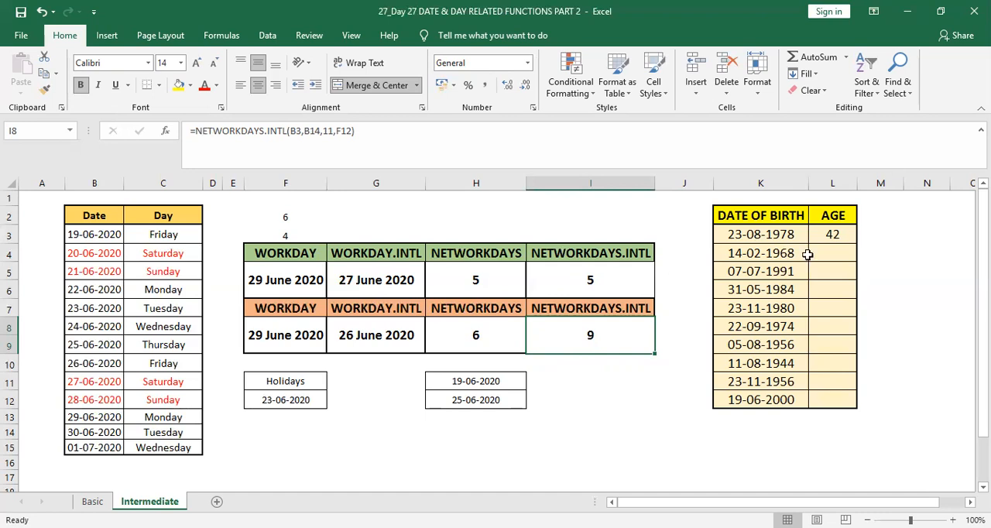
Review the age formula in L3, then start a matching one in L4 with YEARFRAC nested in INT and K4 as start date
left_click(843, 252)
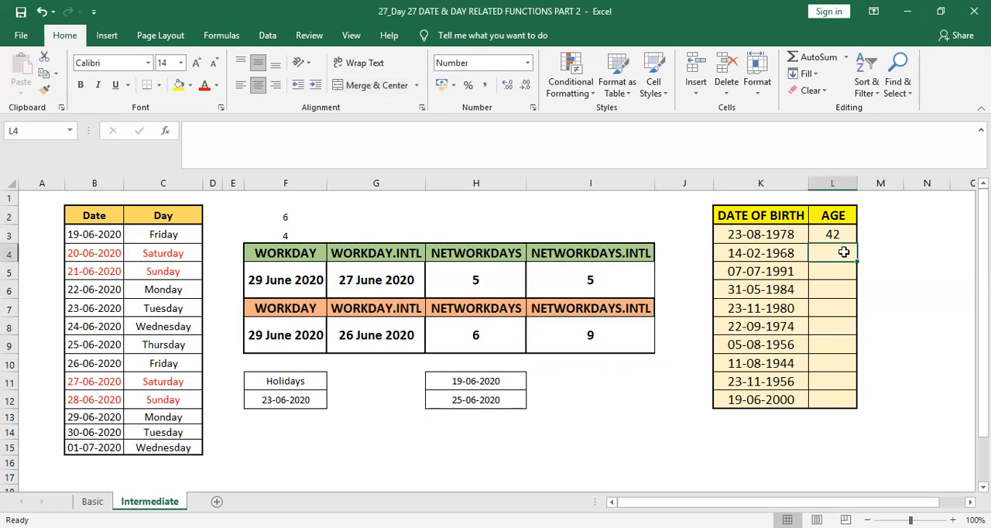
key("Up")
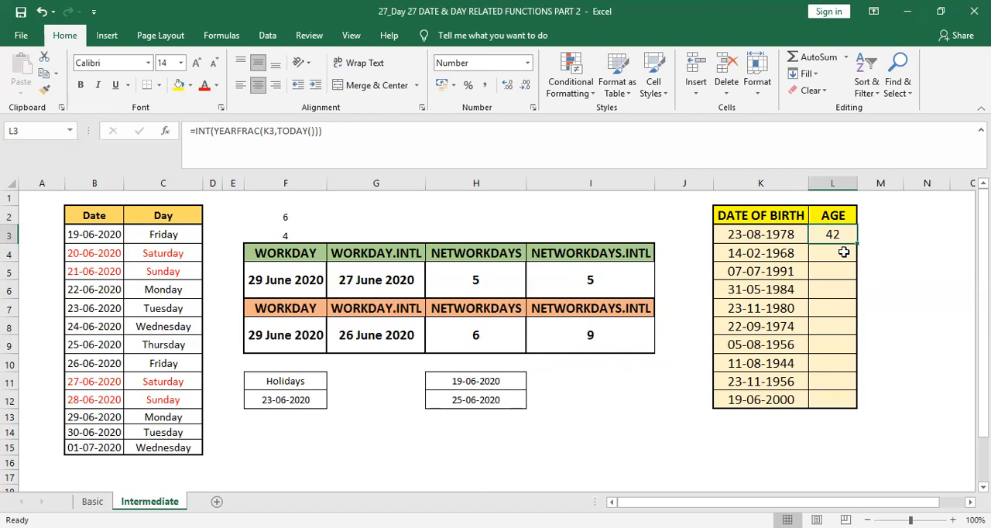
key("Left")
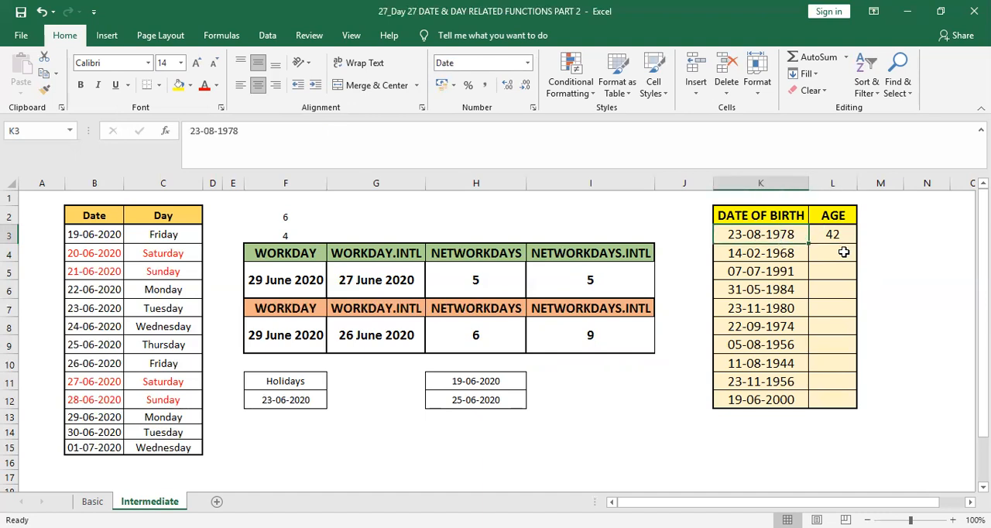
key("Right")
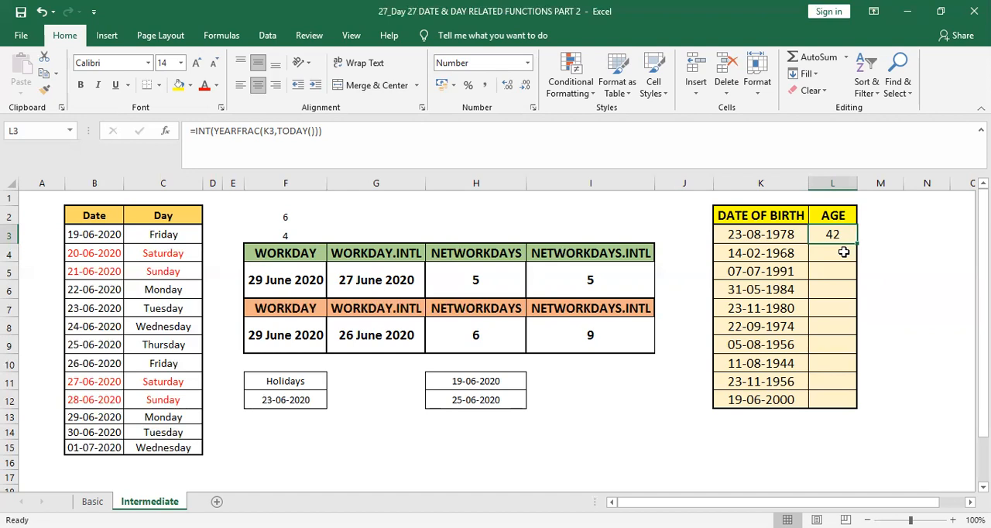
left_click(844, 253)
type("=")
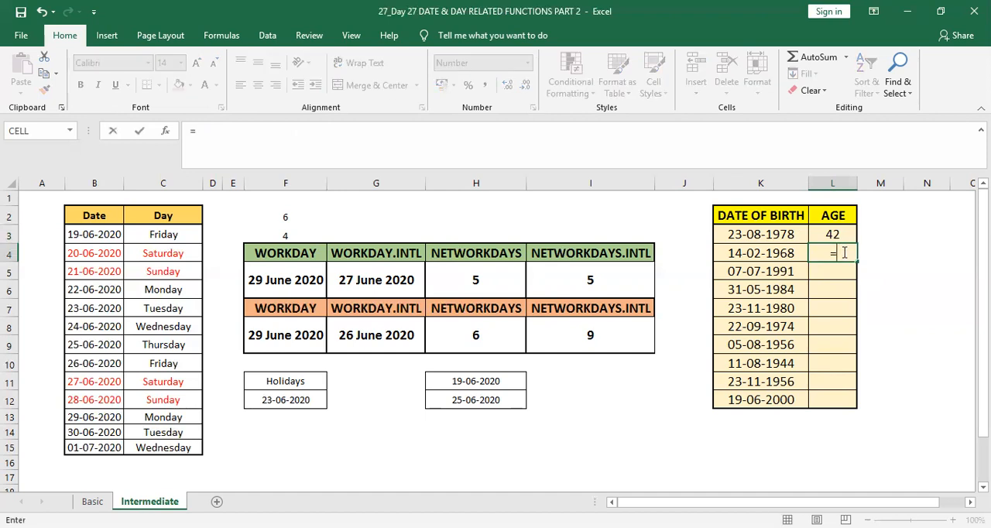
type("INT(")
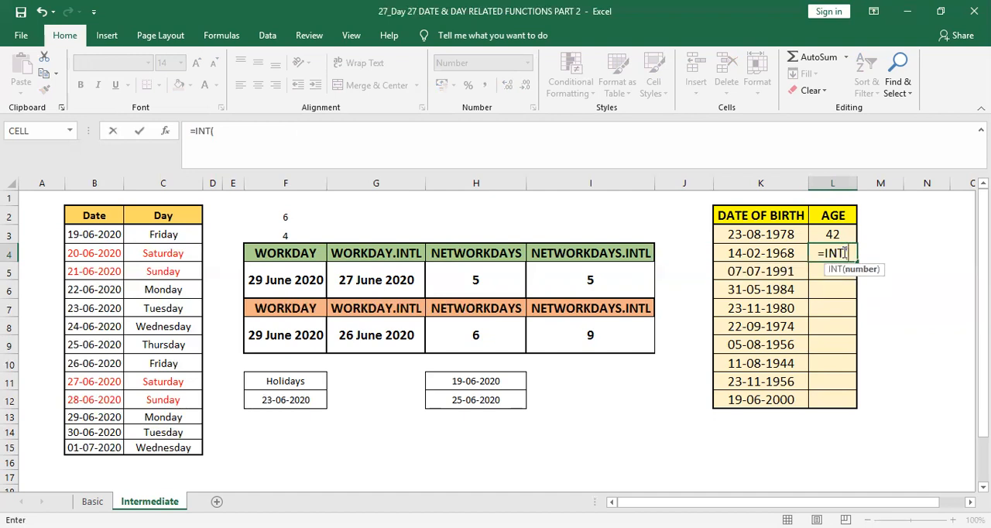
type("YEAR")
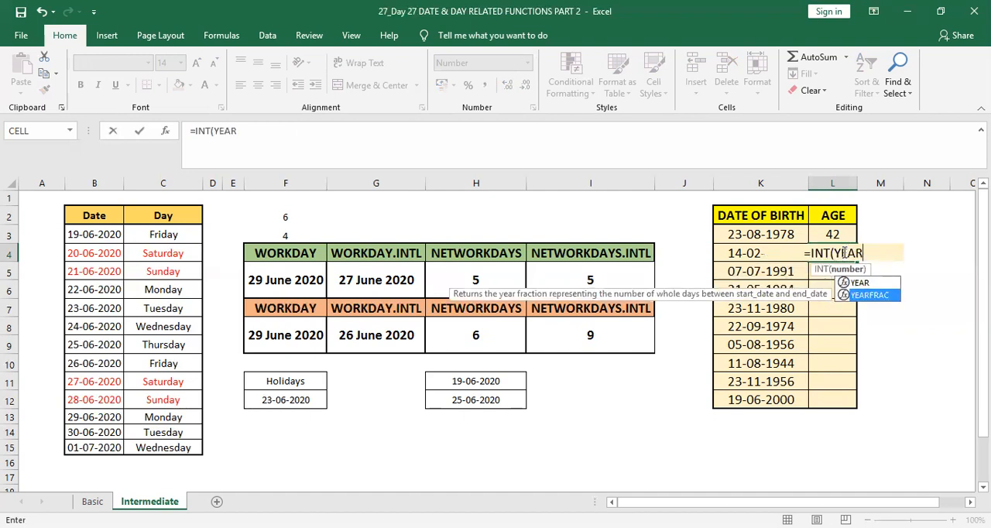
key("Tab")
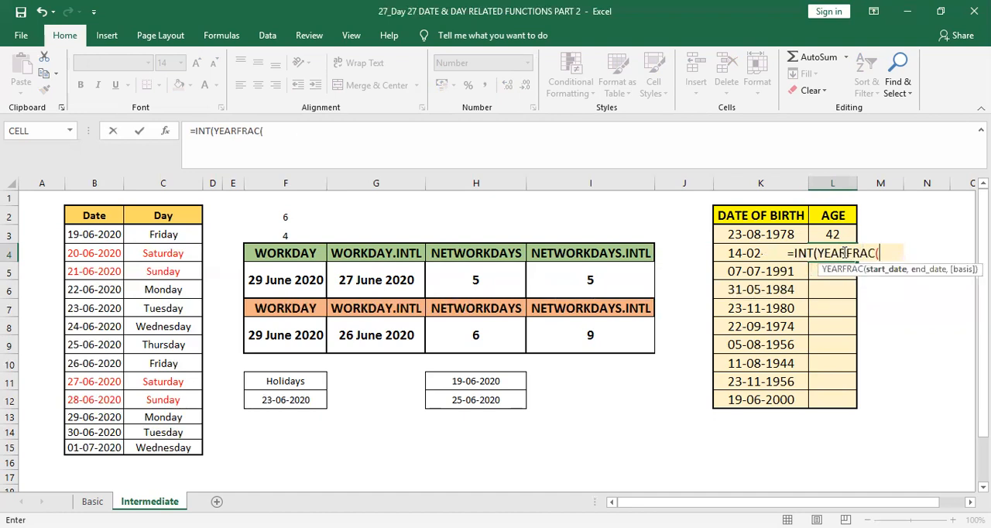
key("Left")
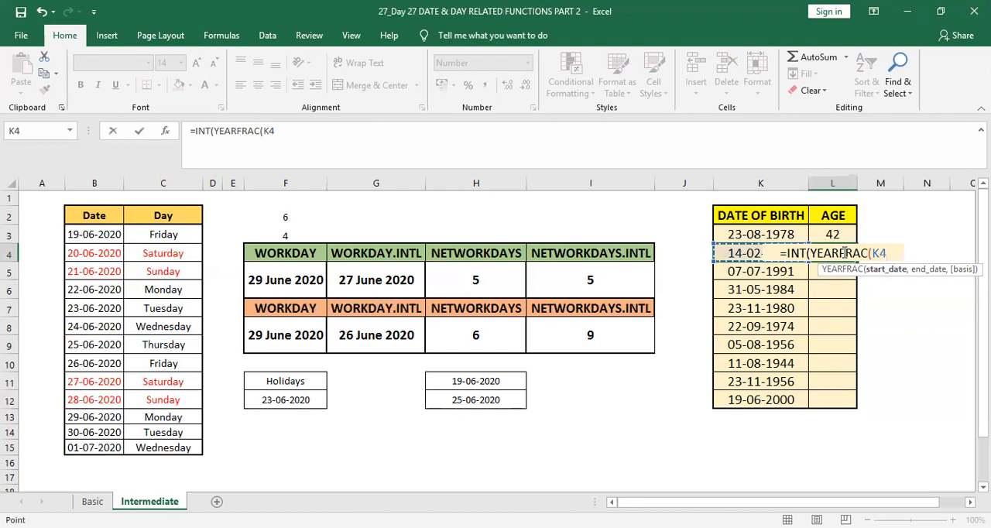
Use TODAY as the end date and complete the L4 age formula as =INT(YEARFRAC(K4,TODAY()))
type(",")
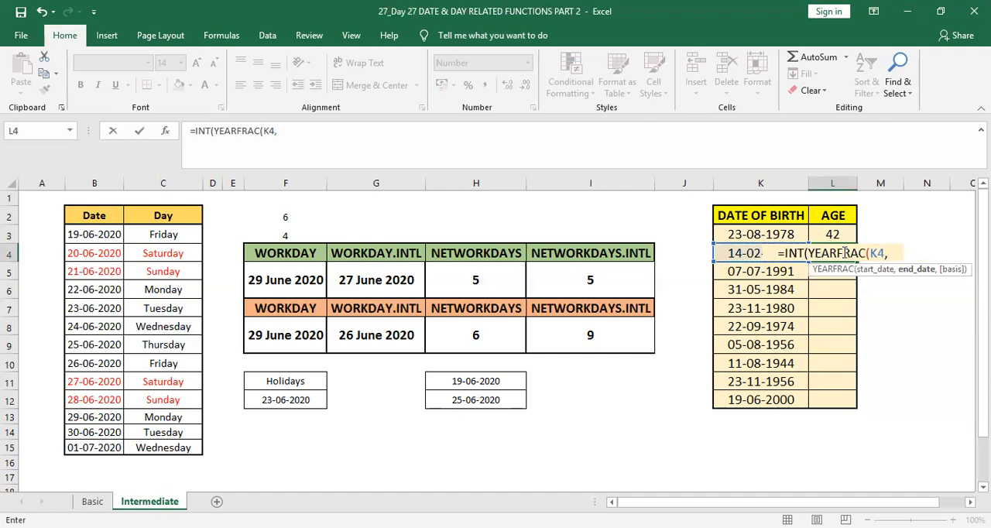
type("TODA")
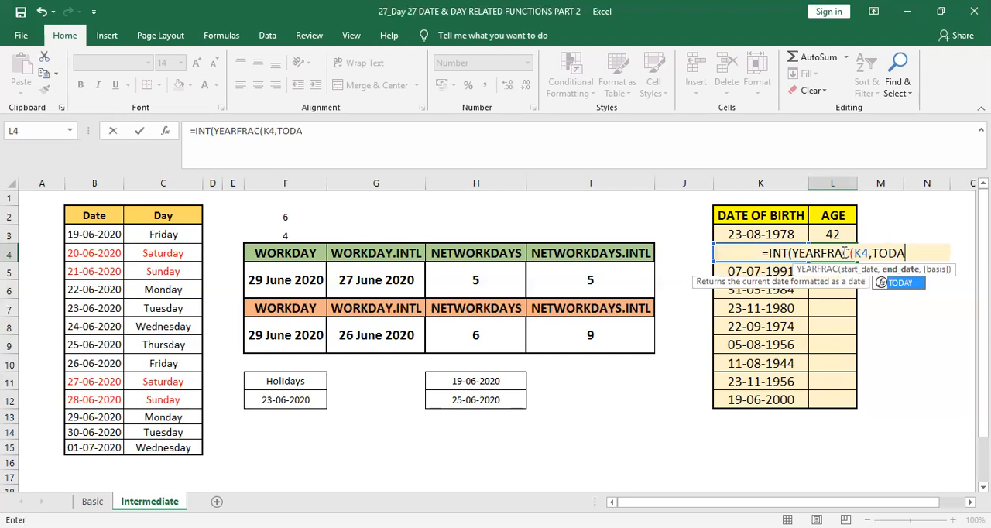
key("Tab")
type(")")
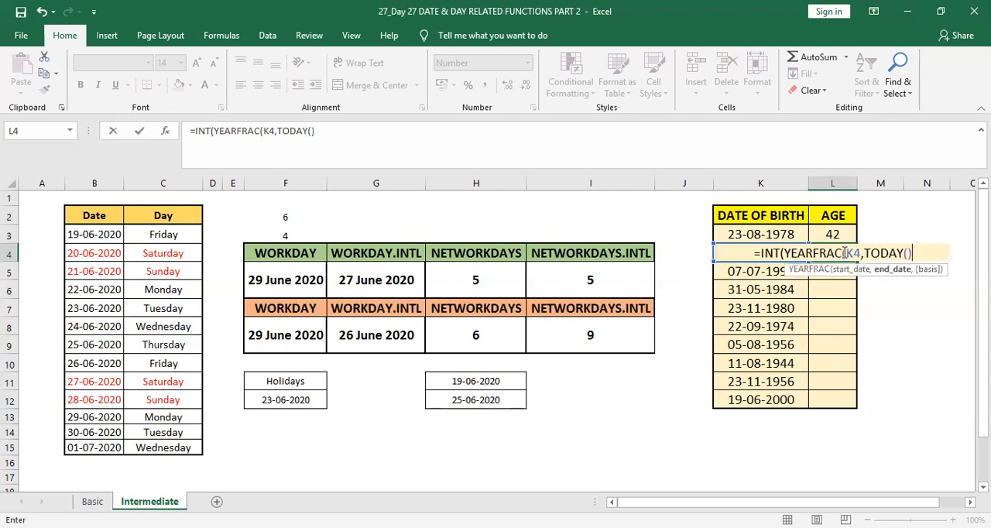
type(")")
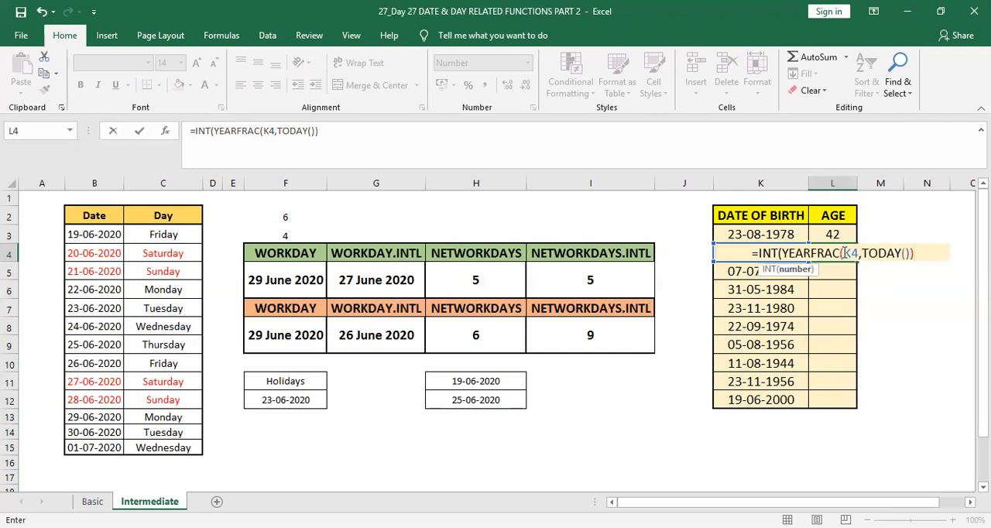
type(")")
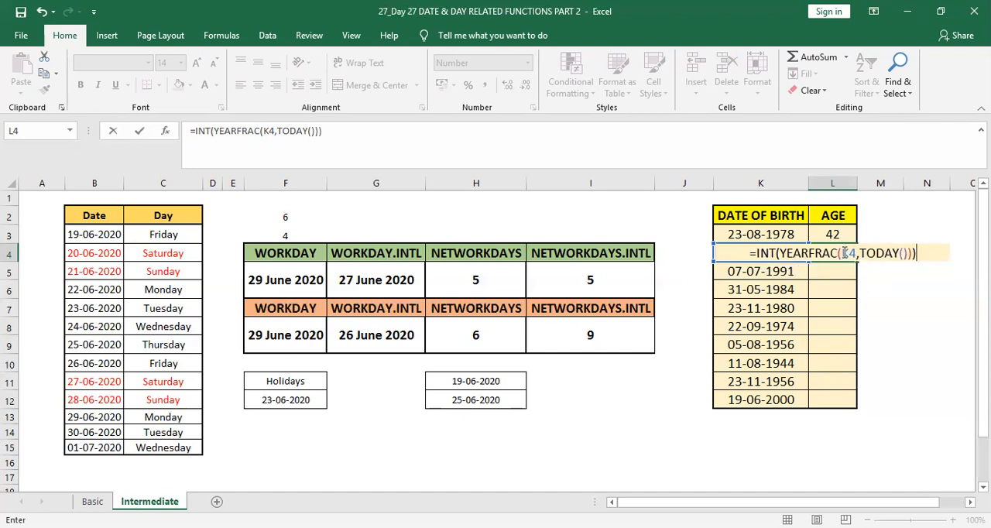
key("Return")
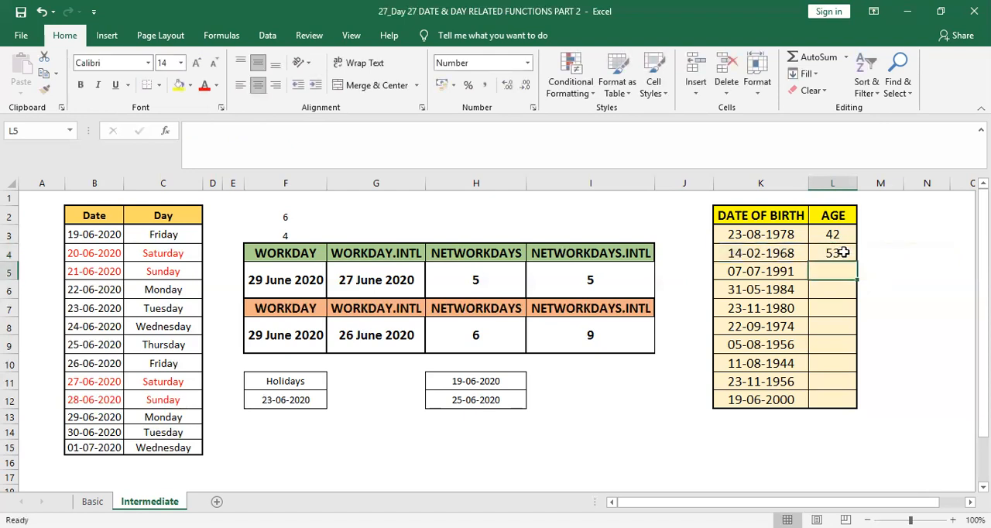
Start an age formula in L5 with YEARFRAC nested in INT and K5 as its start date
left_click(739, 257)
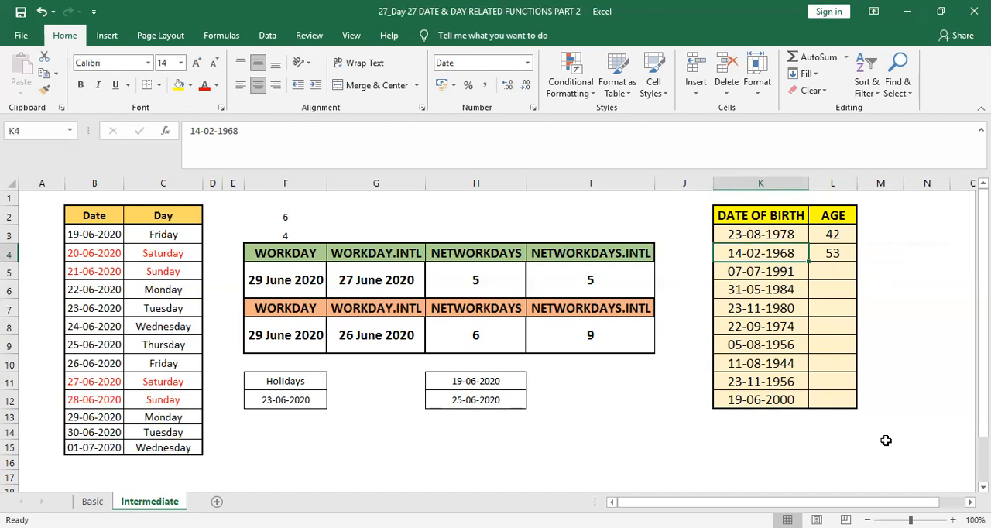
left_click(837, 255)
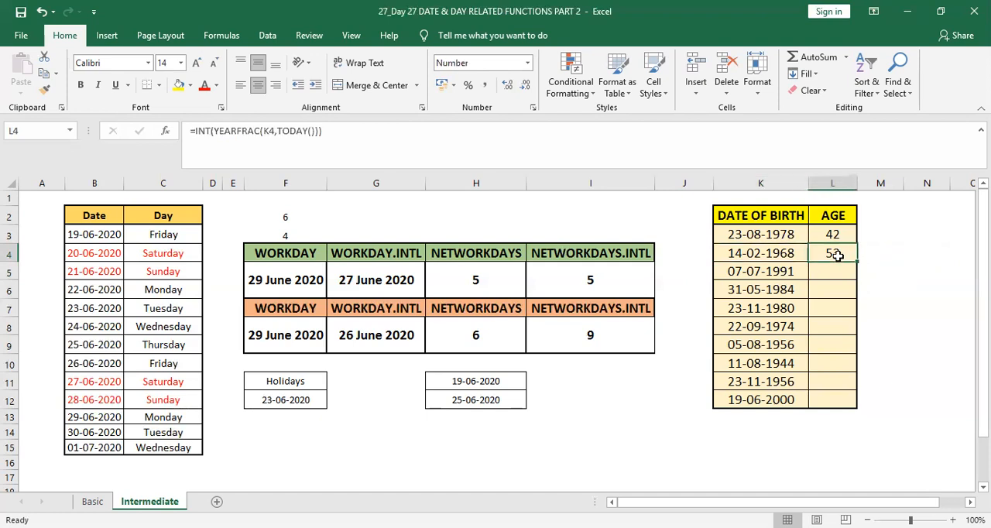
left_click(830, 271)
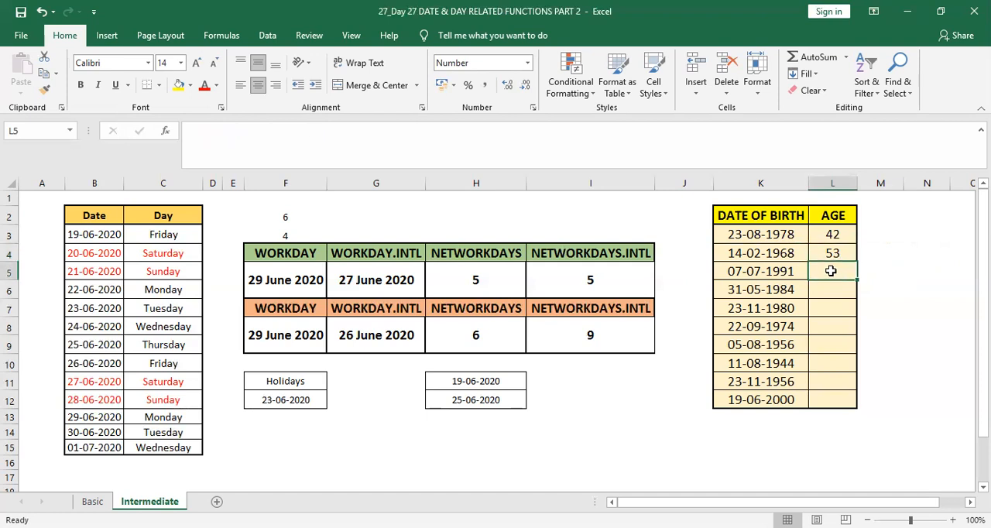
type("=INT")
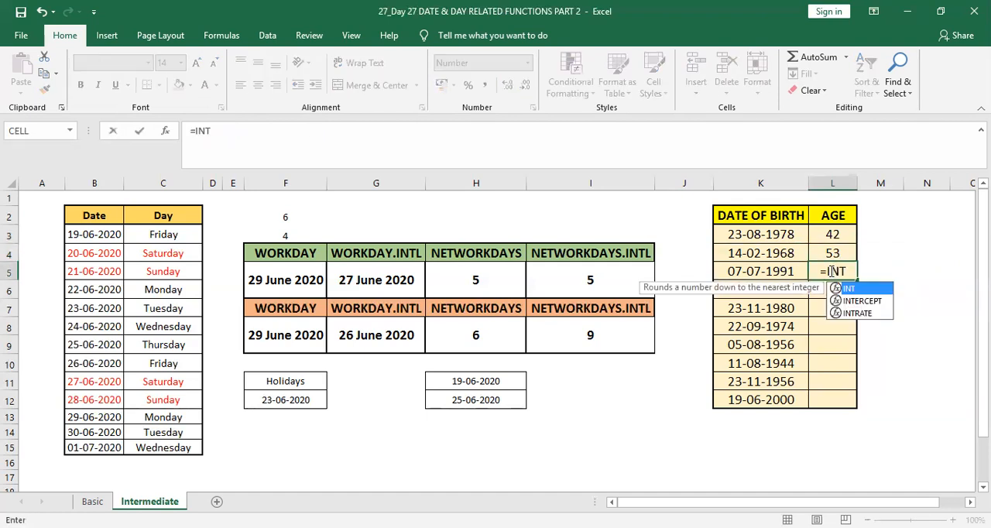
type("(")
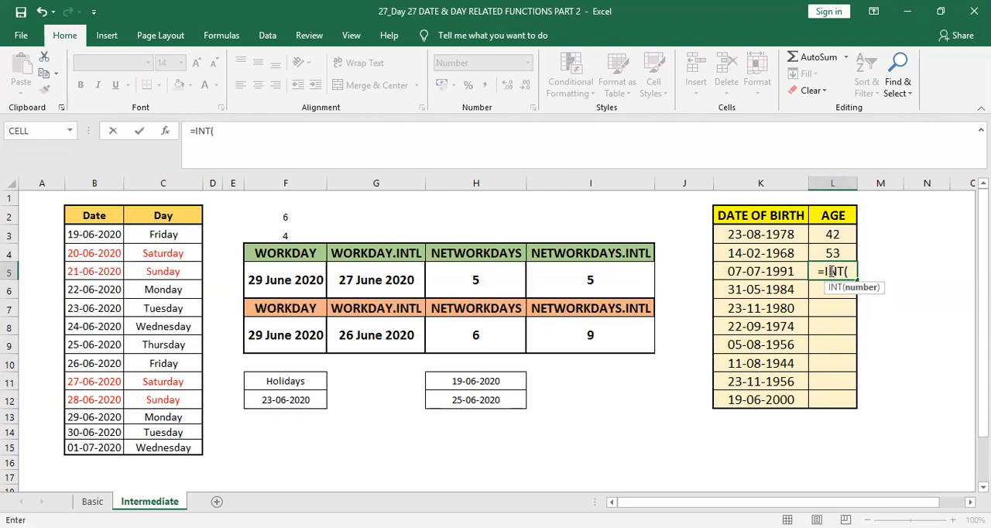
type("YEARFRAC(")
key("Left")
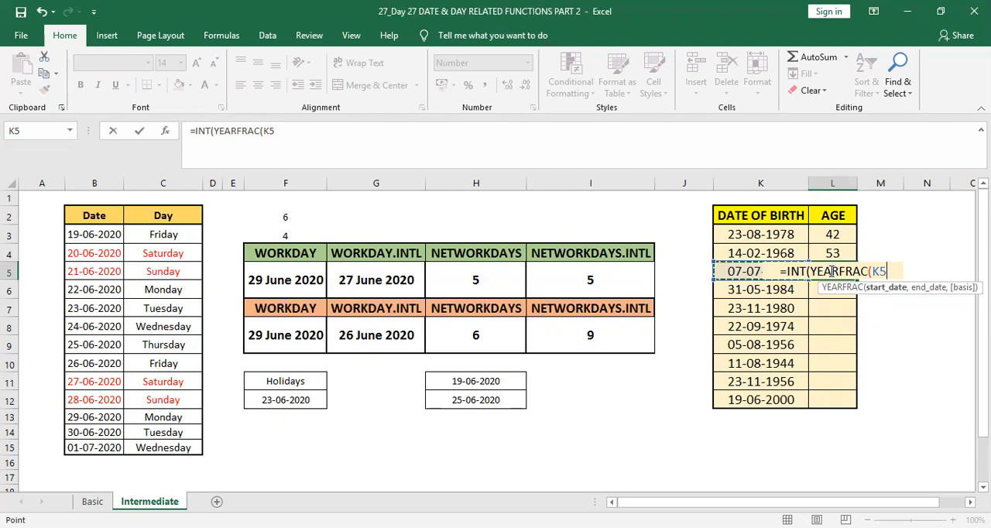
Add TODAY as the end date and complete the L5 age formula as =INT(YEARFRAC(K5,TODAY()))
type(",")
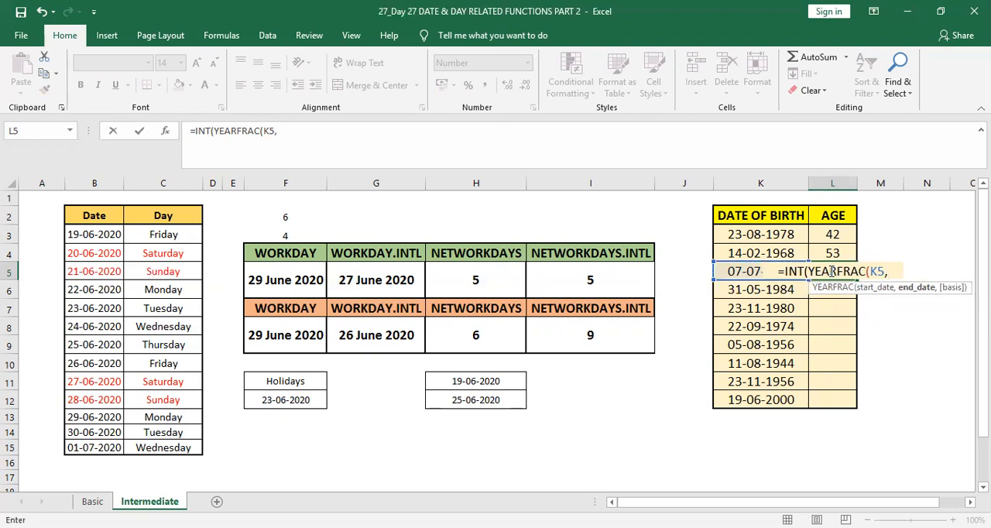
type("TODA")
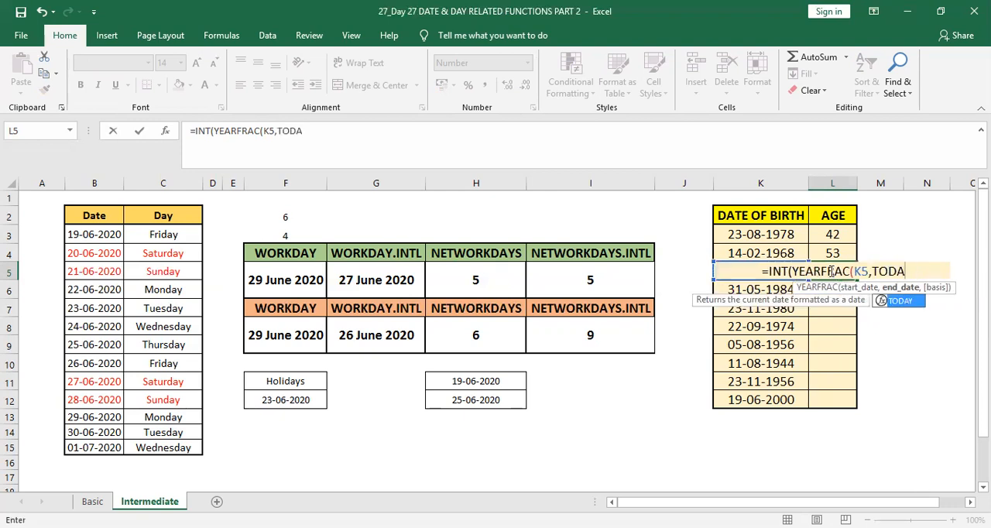
key("Tab")
type(")")
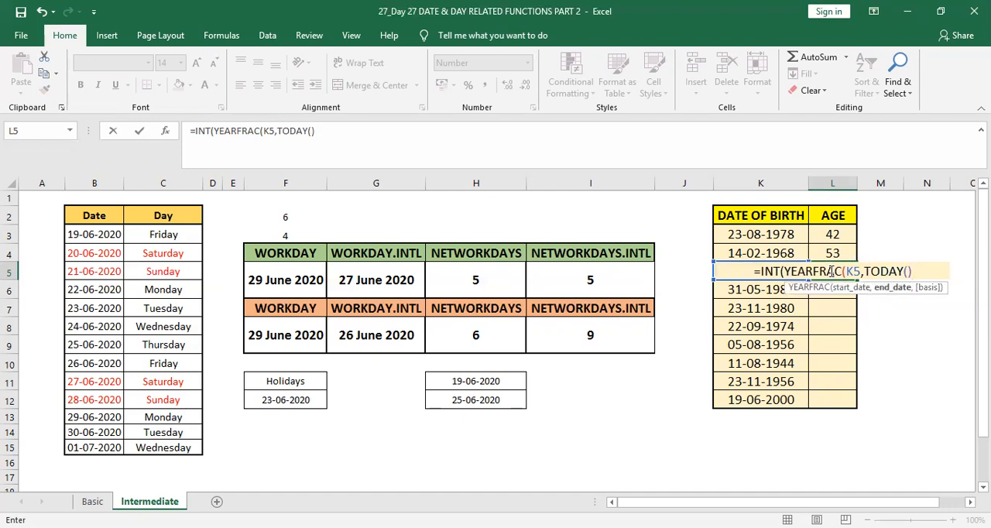
type(")")
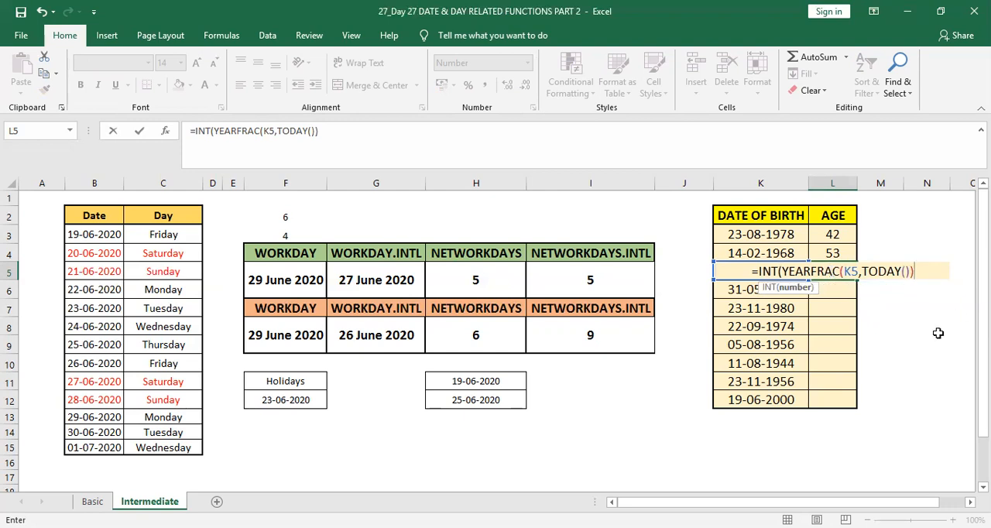
type(")")
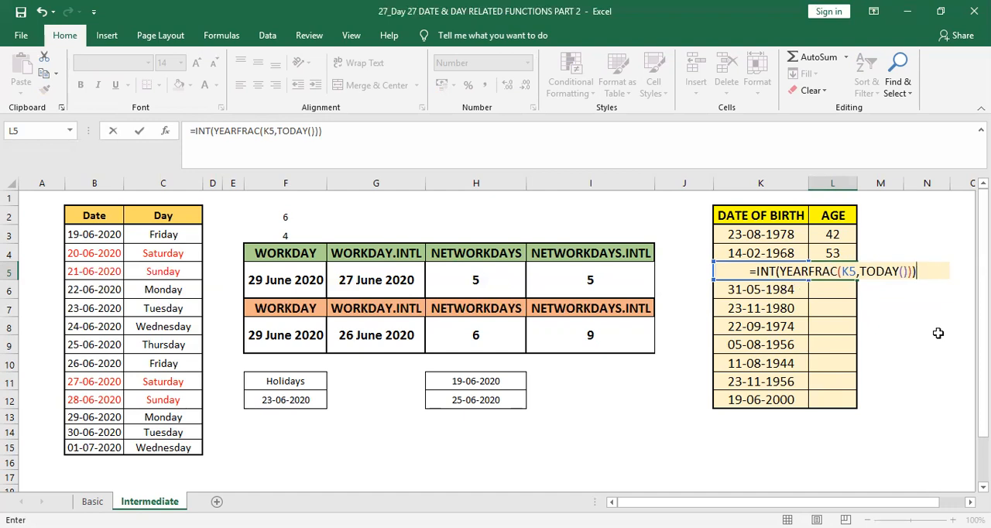
key("Return")
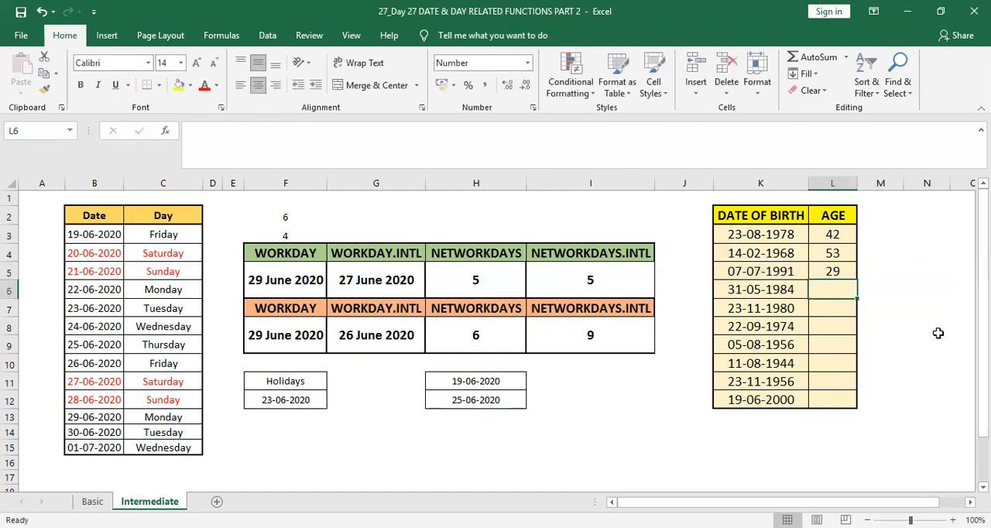
Fill the L5 age formula down the AGE column through L12
key("Up")
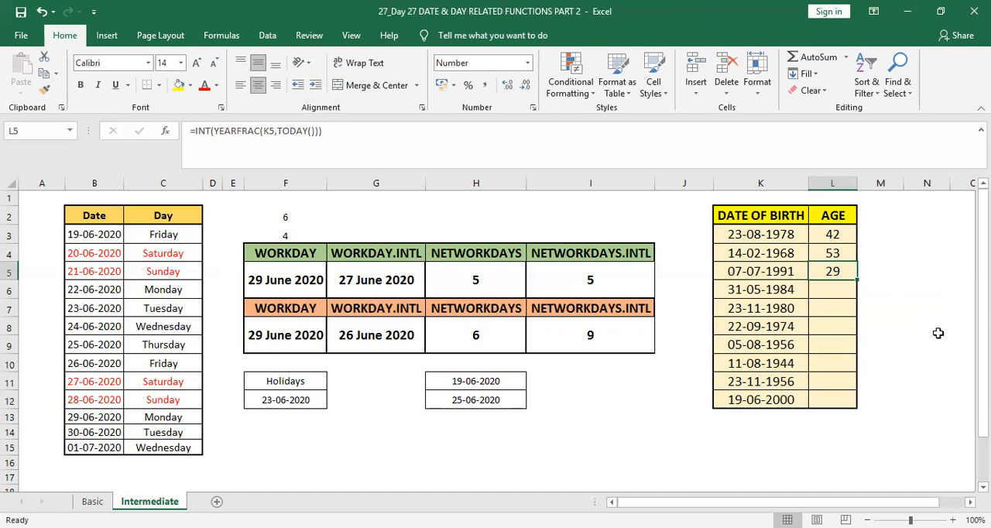
left_click_drag(857, 277, 852, 403)
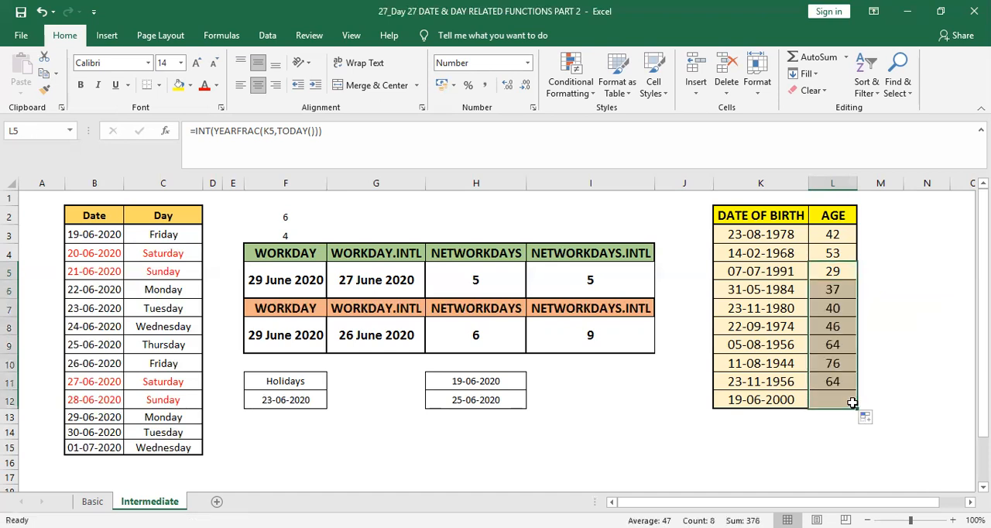
left_click(910, 319)
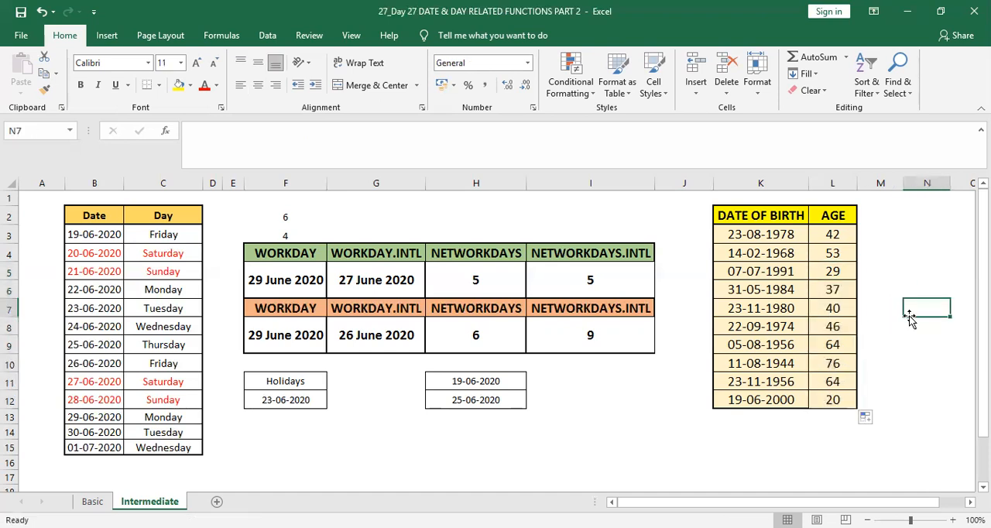